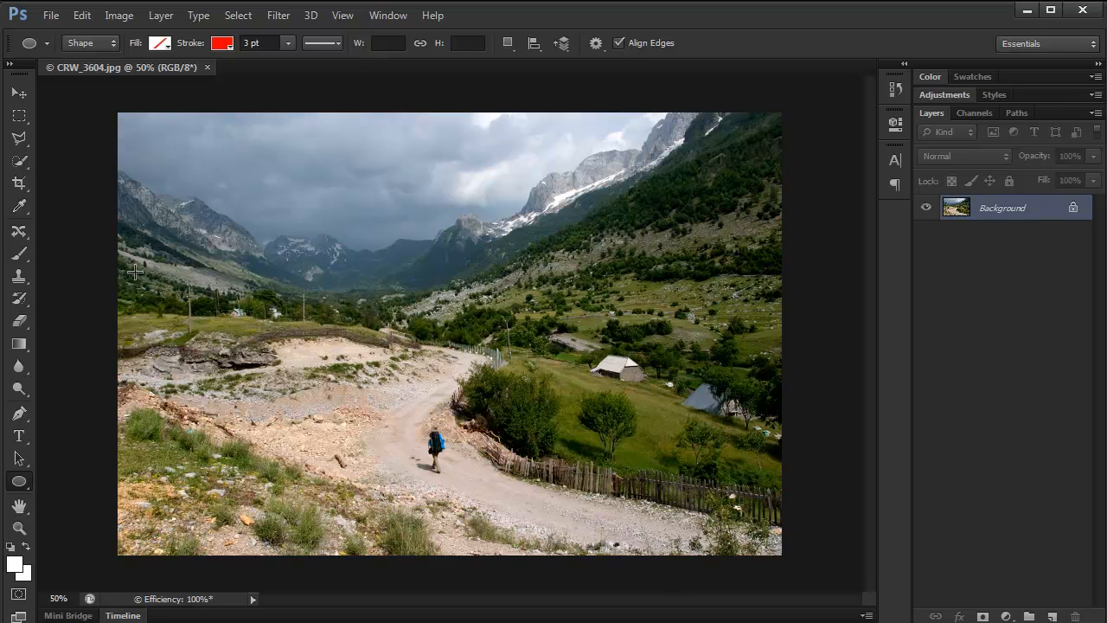
- Open the Lens Correction filter on the mountain road photo and turn on its preview
left_click(278, 16)
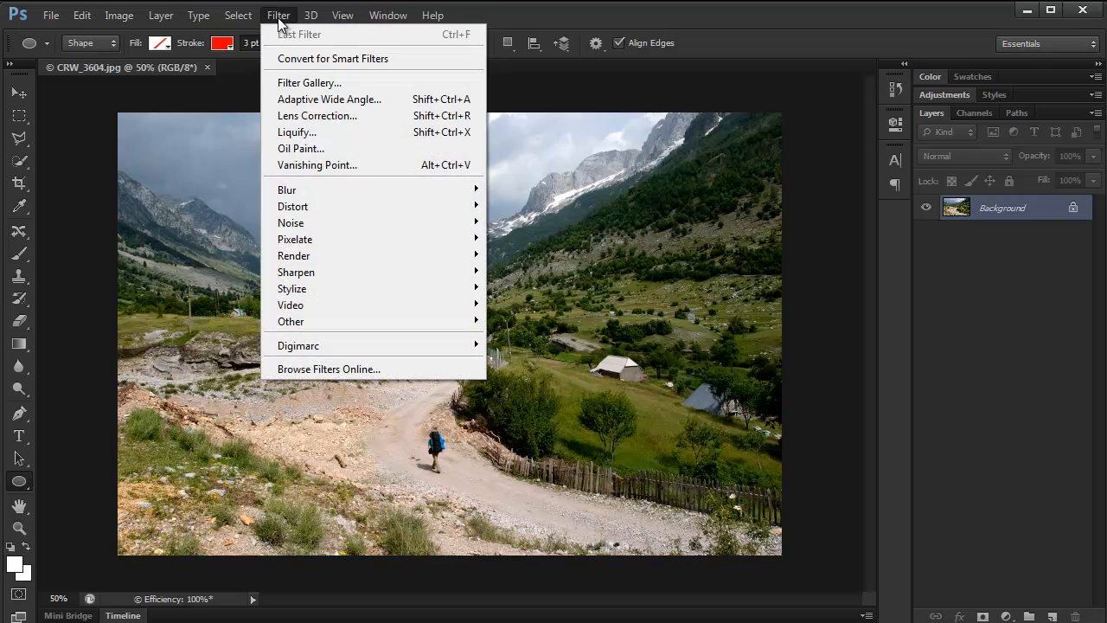
left_click(324, 119)
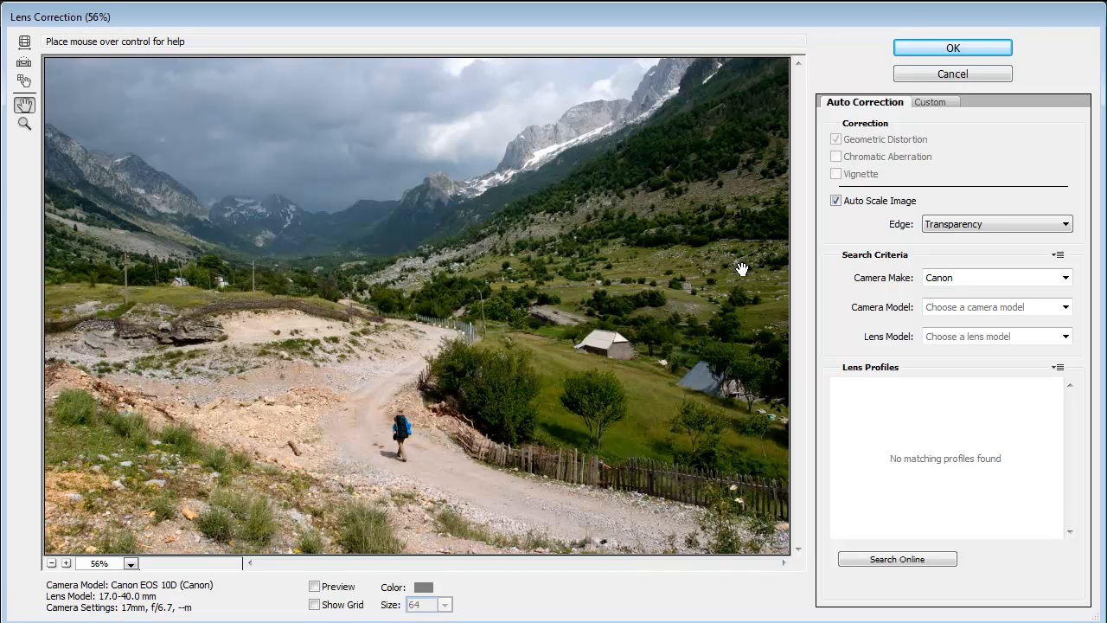
left_click(317, 588)
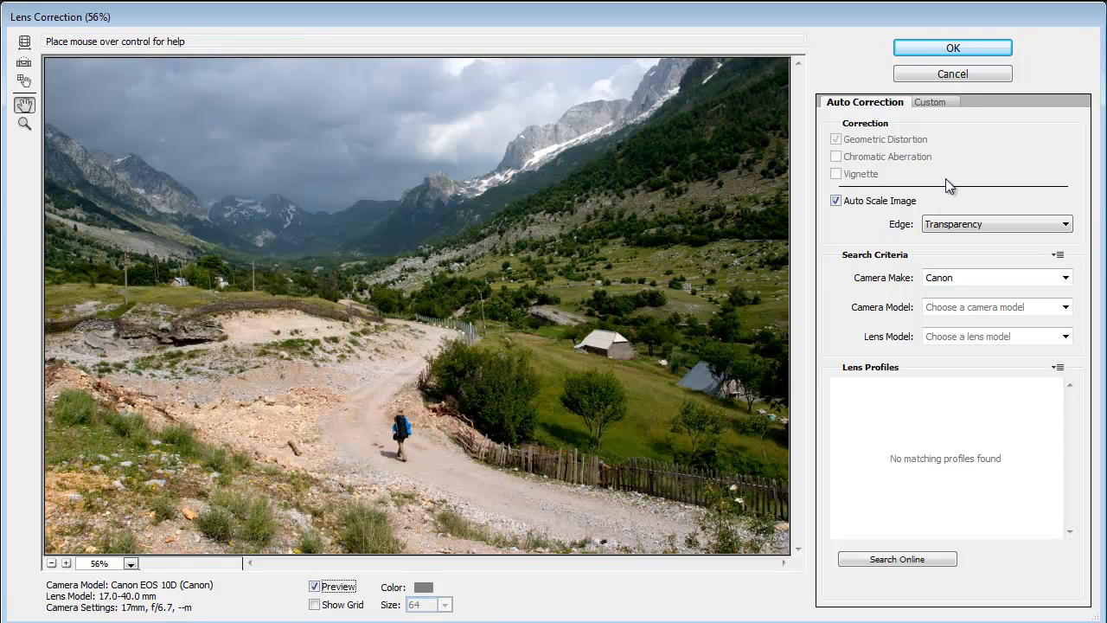
- Look through the available Canon camera models and lens models for ones matching the photo's camera and 17-40 mm lens
left_click(1066, 308)
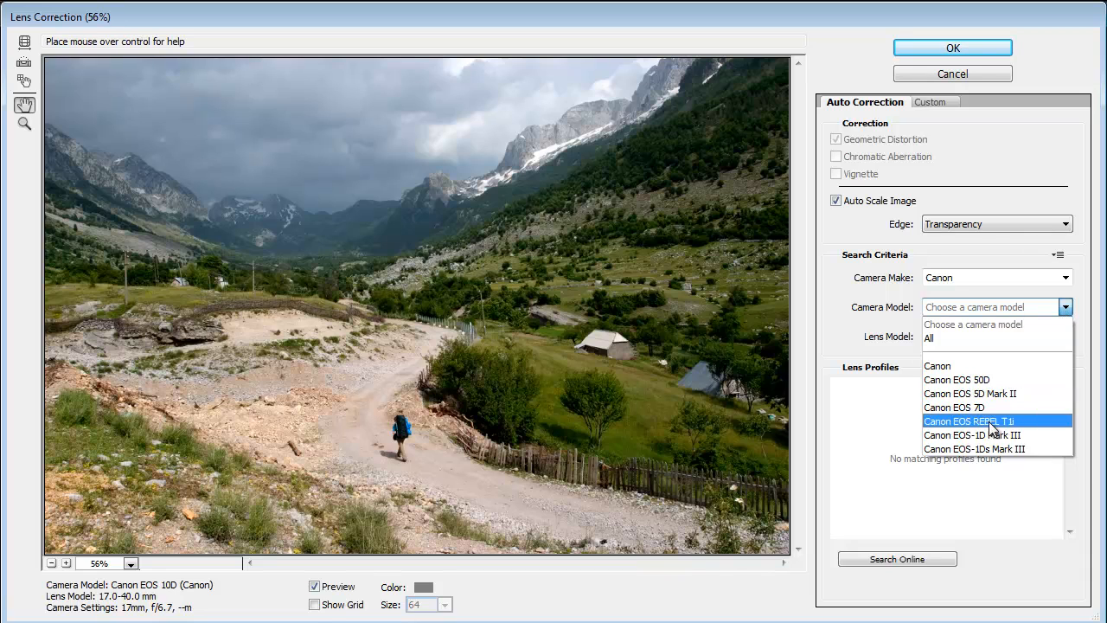
left_click(851, 344)
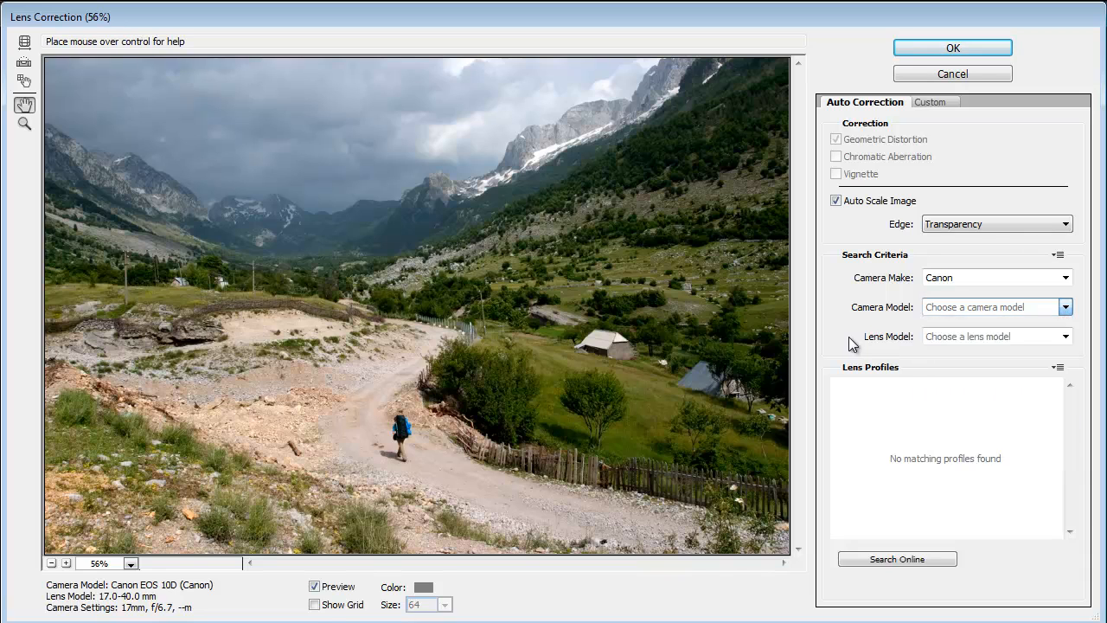
left_click(1065, 336)
scroll(1068, 357, "down", 10)
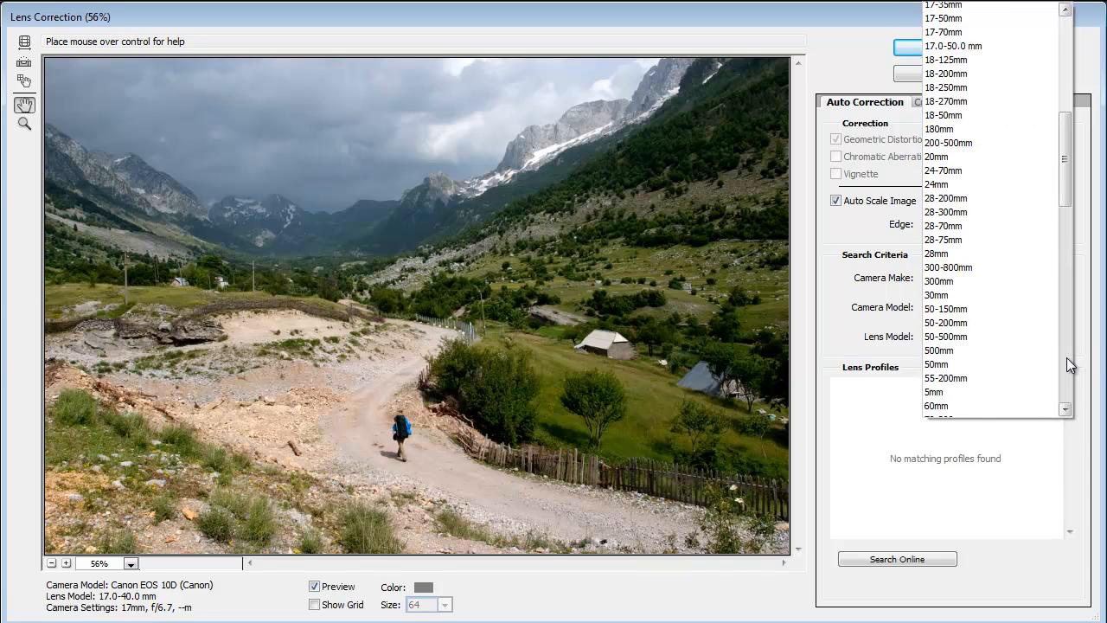
scroll(1068, 242, "down", 9)
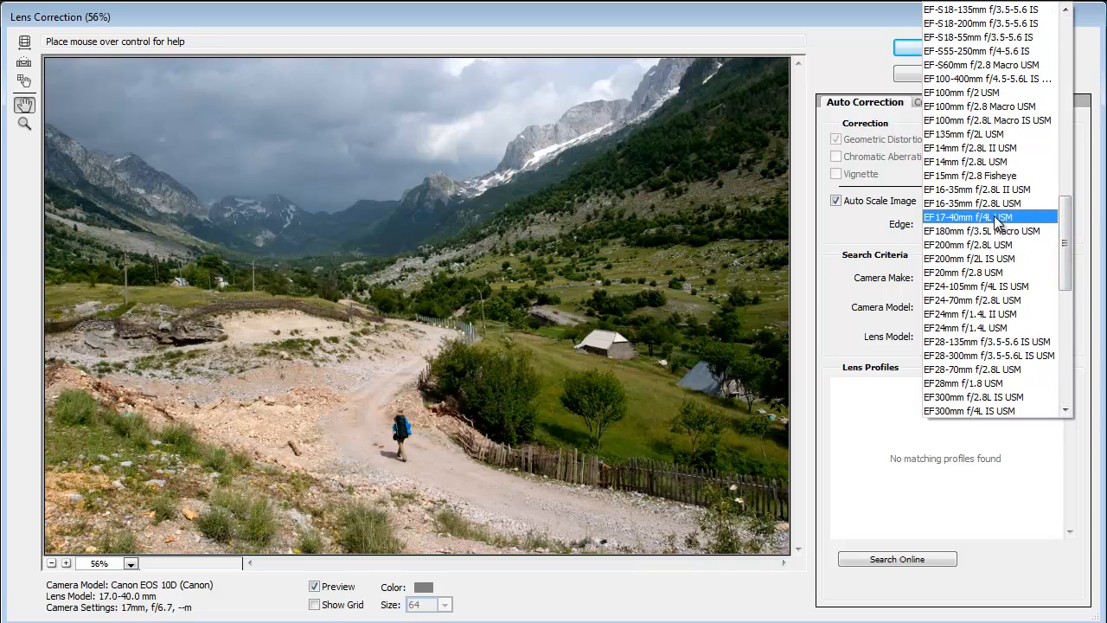
key("Escape")
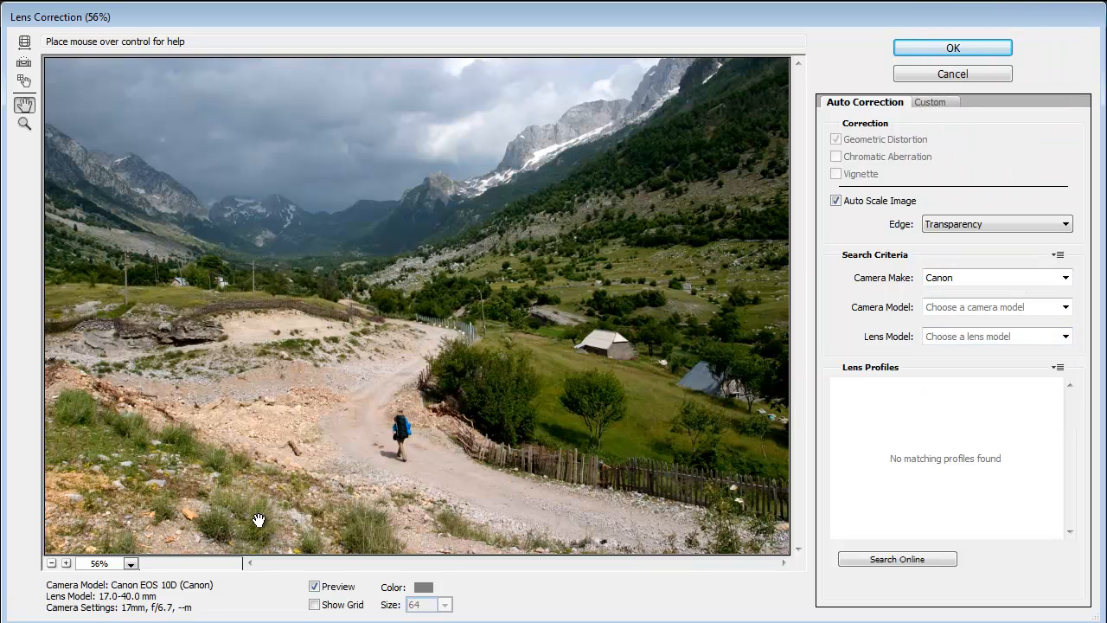
- Choose EF17-40mm f/4L USM as the lens model for the automatic correction
left_click(52, 562)
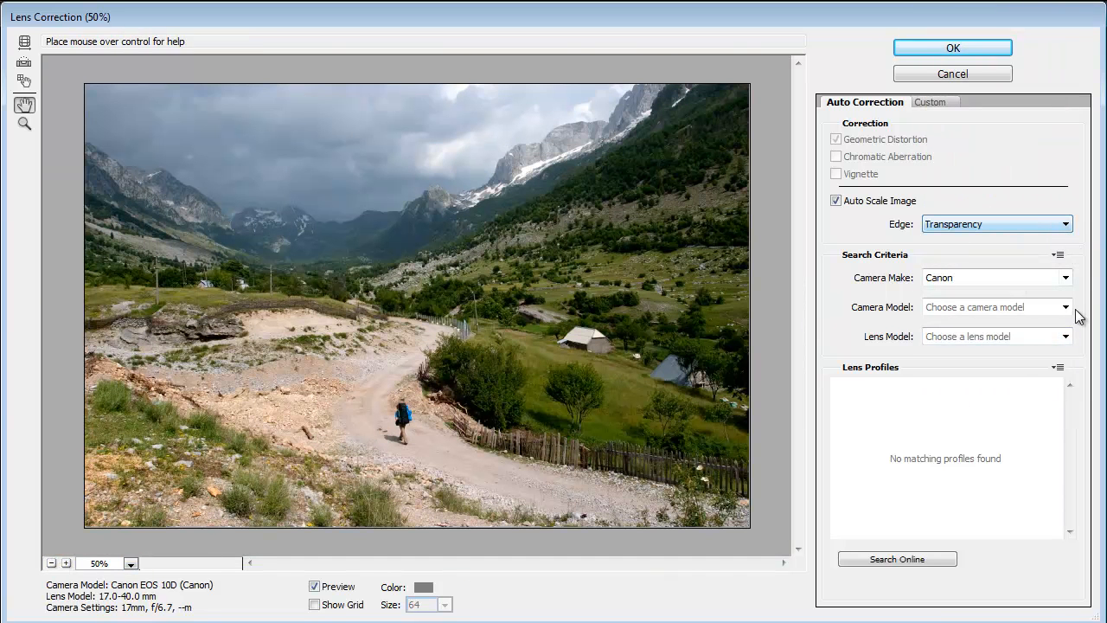
left_click(1067, 338)
left_click(1066, 352)
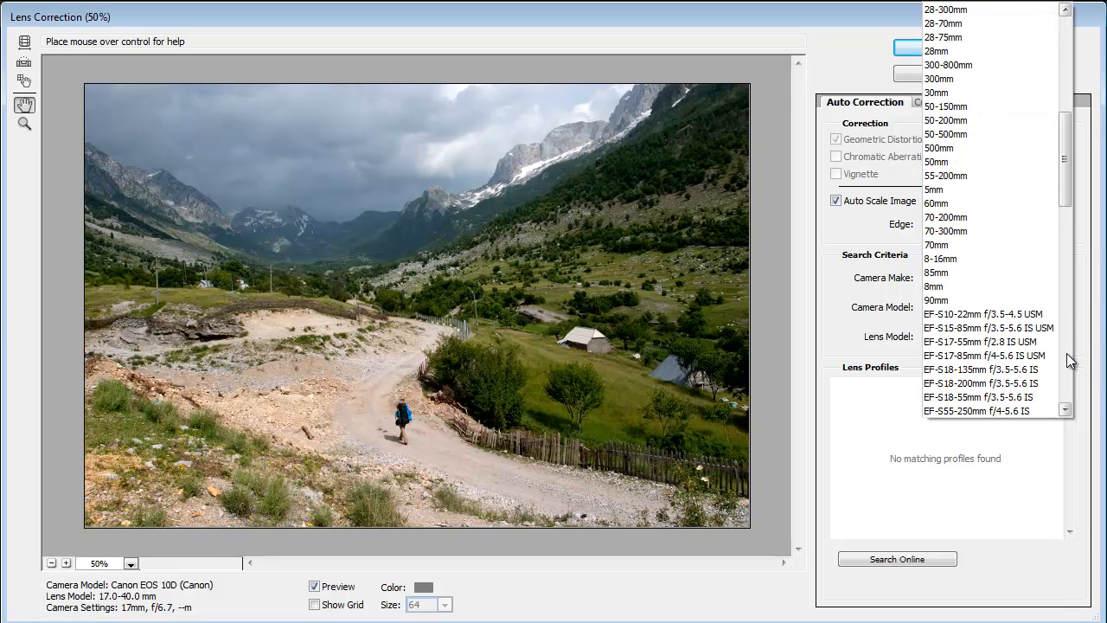
left_click(1066, 353)
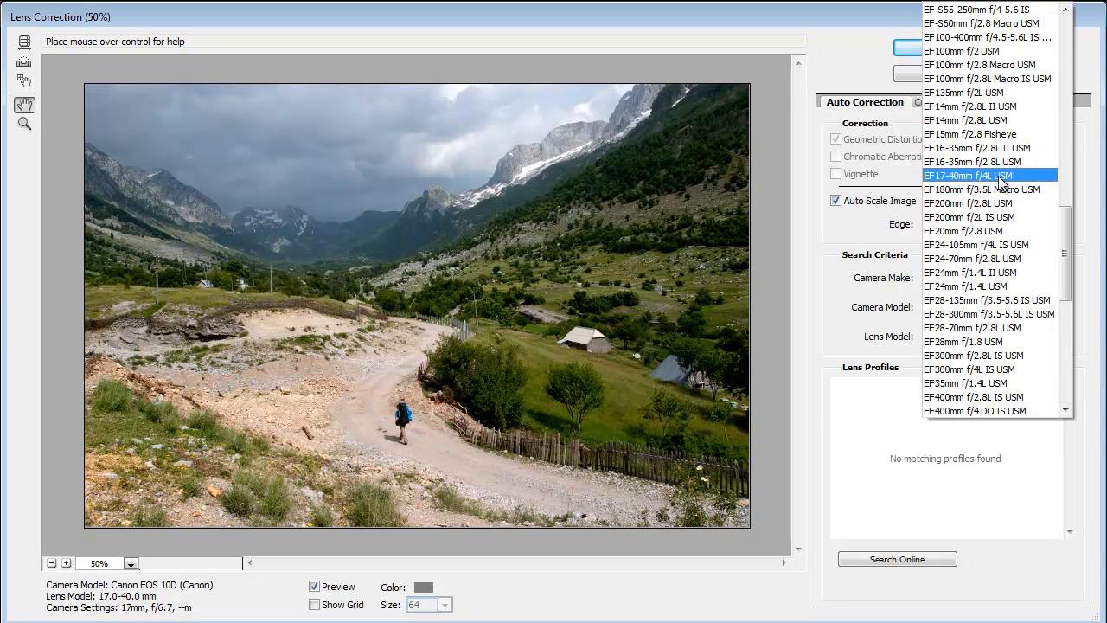
left_click(1000, 175)
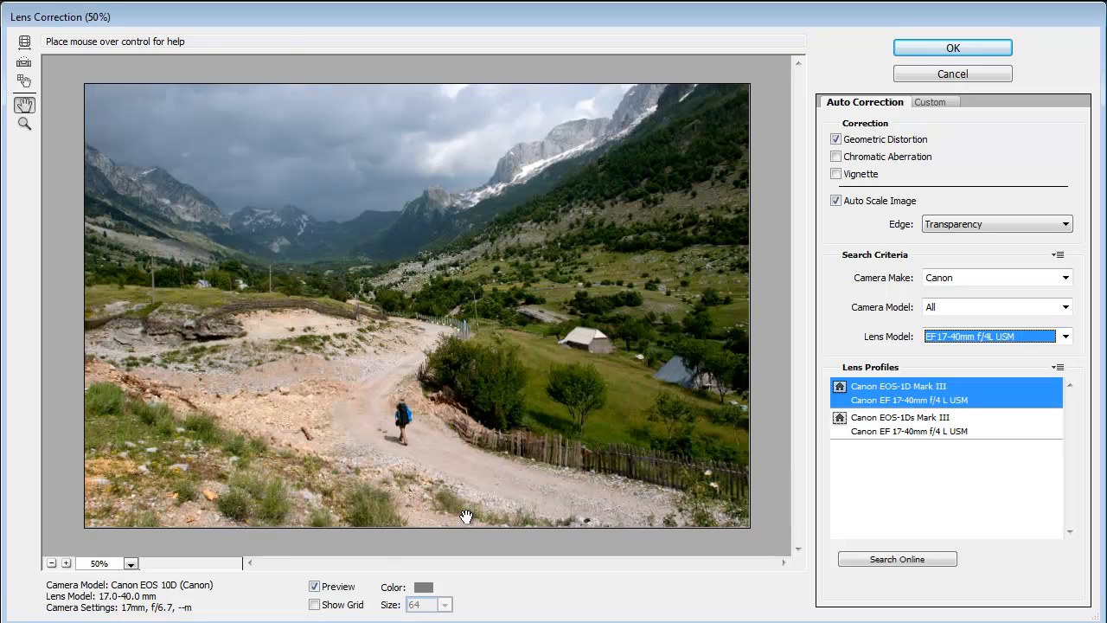
- Compare the profile-corrected photo with the original by switching the preview off and on several times
left_click(315, 587)
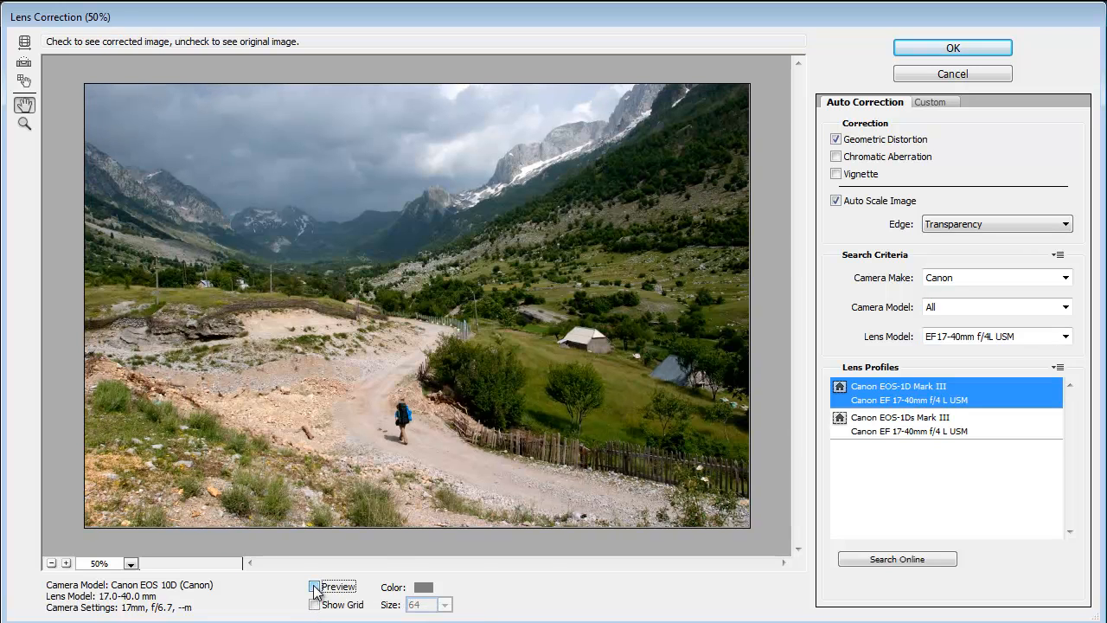
left_click(315, 587)
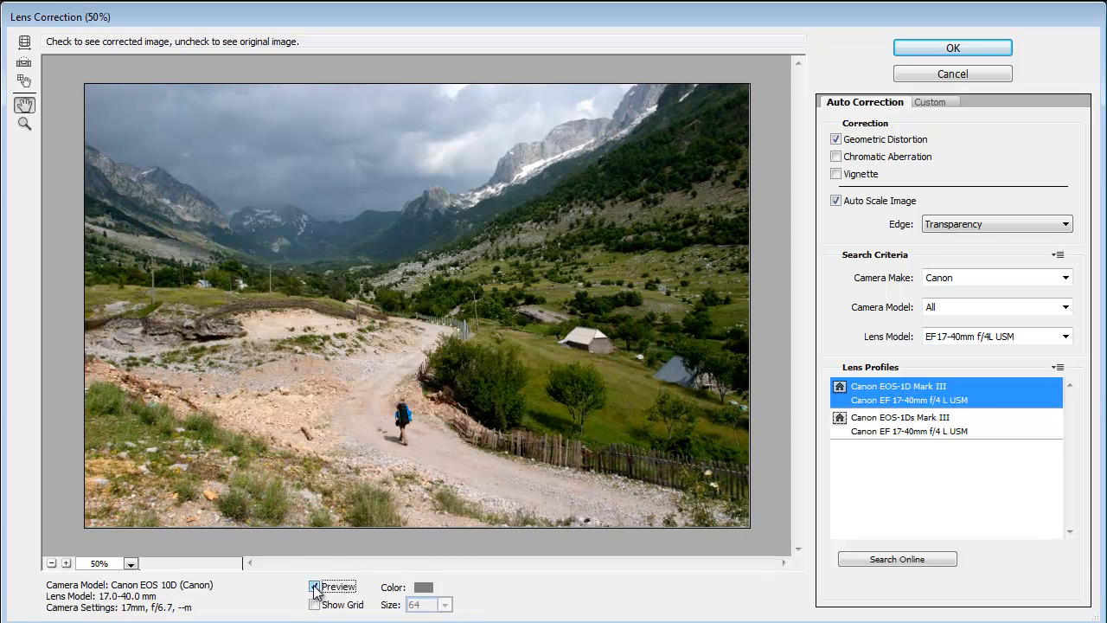
left_click(314, 587)
left_click(315, 587)
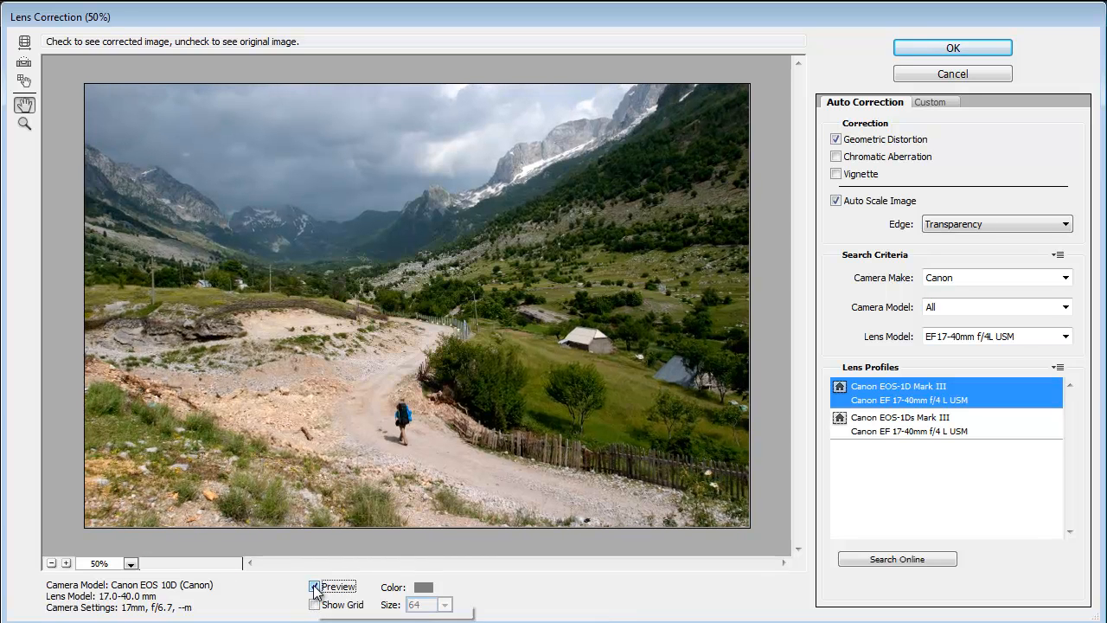
left_click(315, 588)
left_click(315, 587)
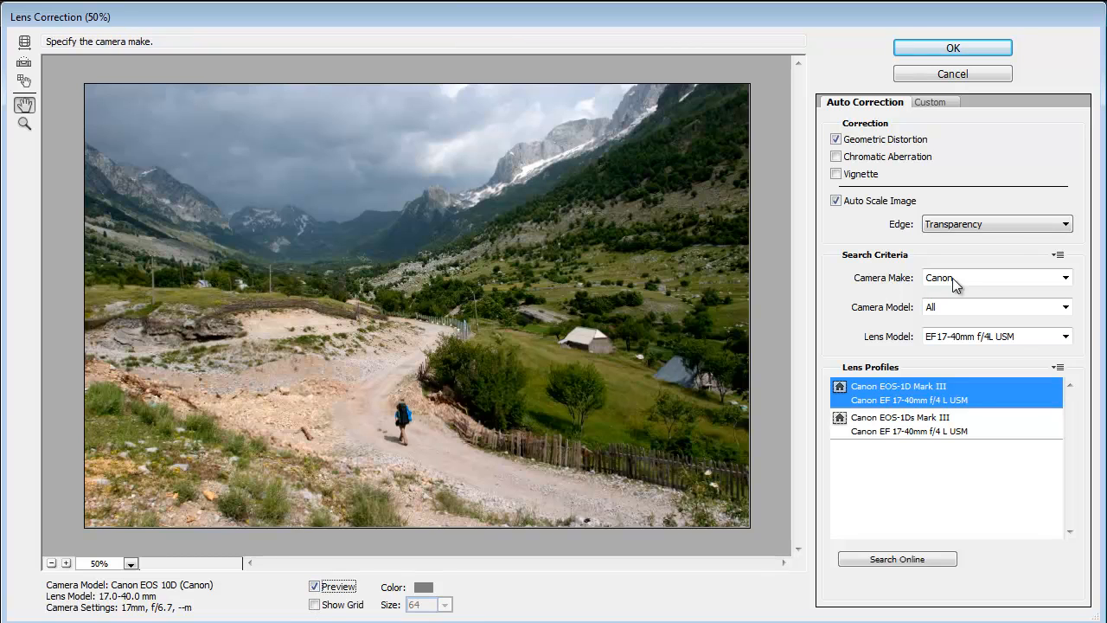
- Set the lens model to All and turn off automatic image scaling and geometric distortion correction
left_click(1066, 336)
left_click_drag(1072, 320, 1075, 91)
left_click(981, 27)
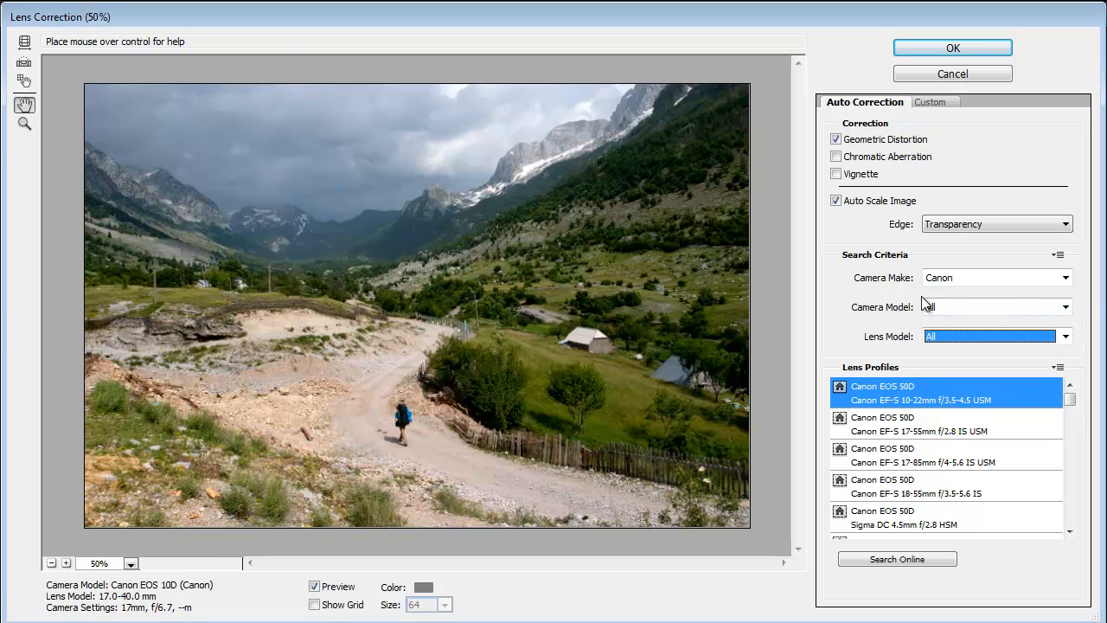
left_click(836, 200)
left_click(836, 139)
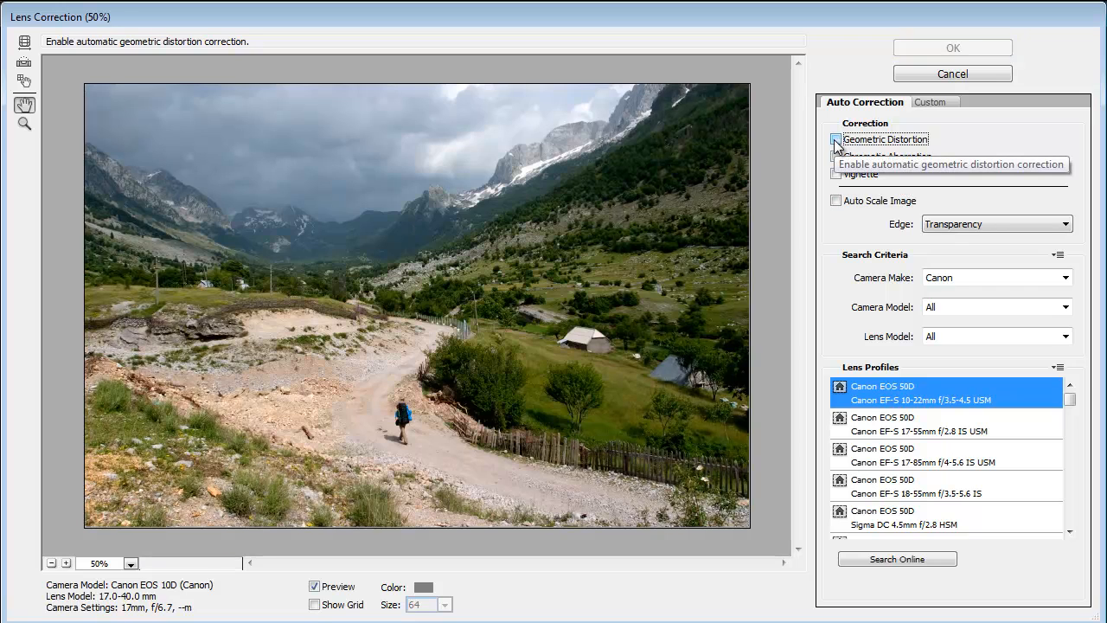
- Try a custom Remove Distortion value of -6.00 against the original, closing the filter without applying it
left_click(932, 103)
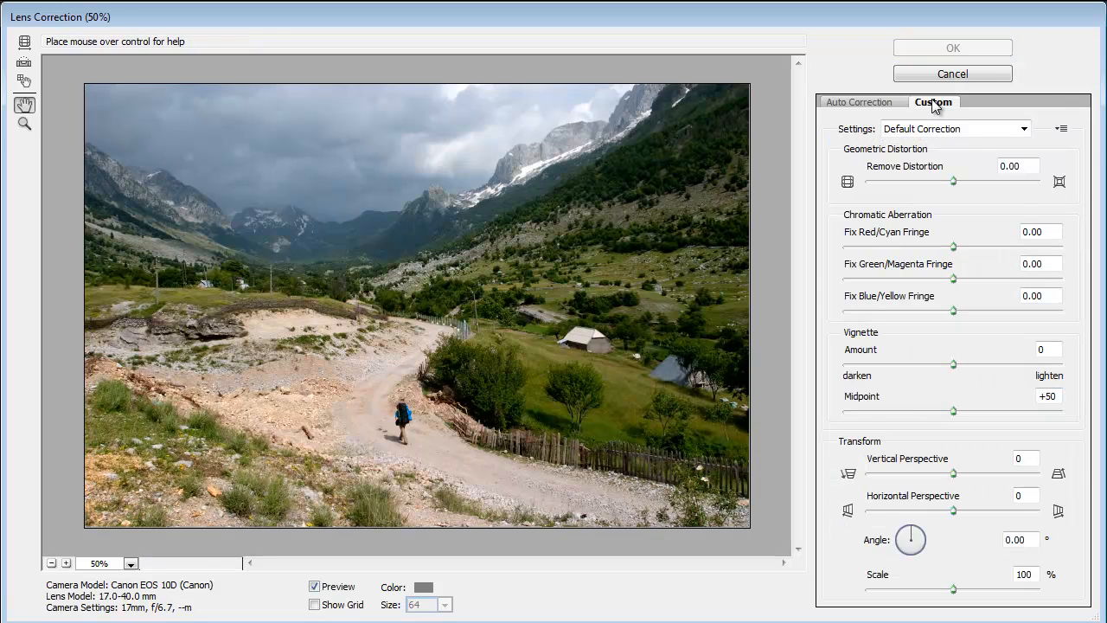
left_click_drag(952, 181, 948, 188)
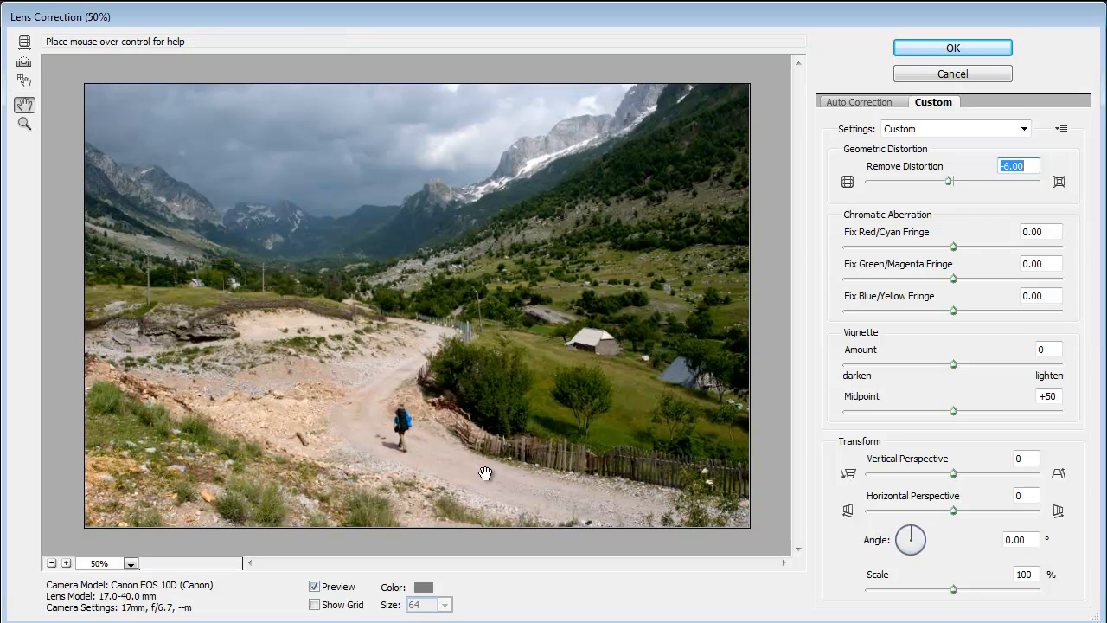
left_click(314, 588)
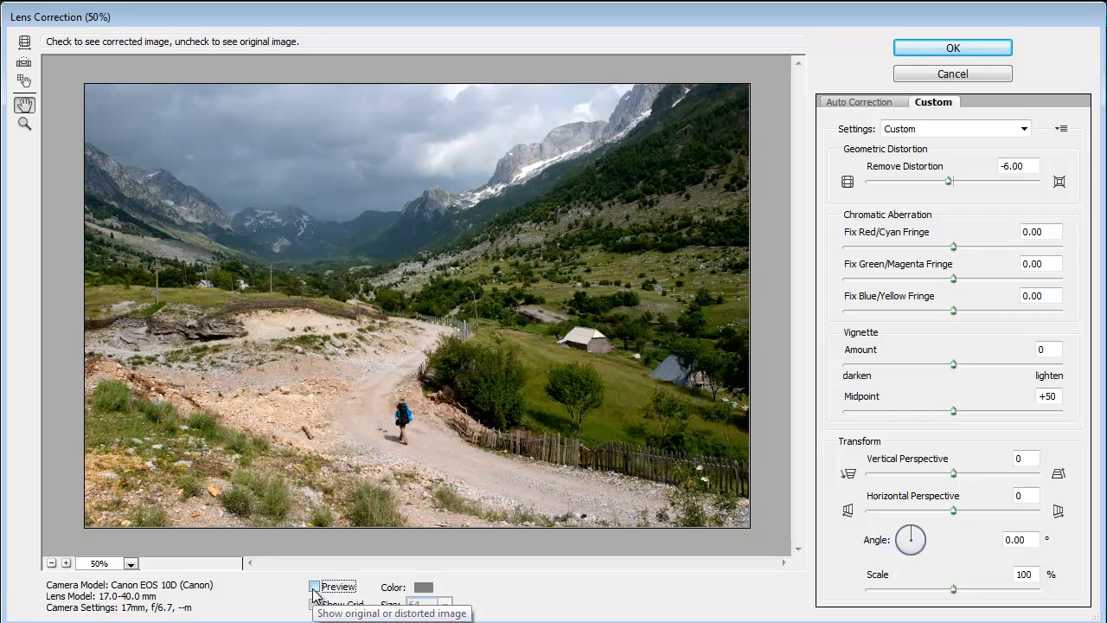
left_click(314, 588)
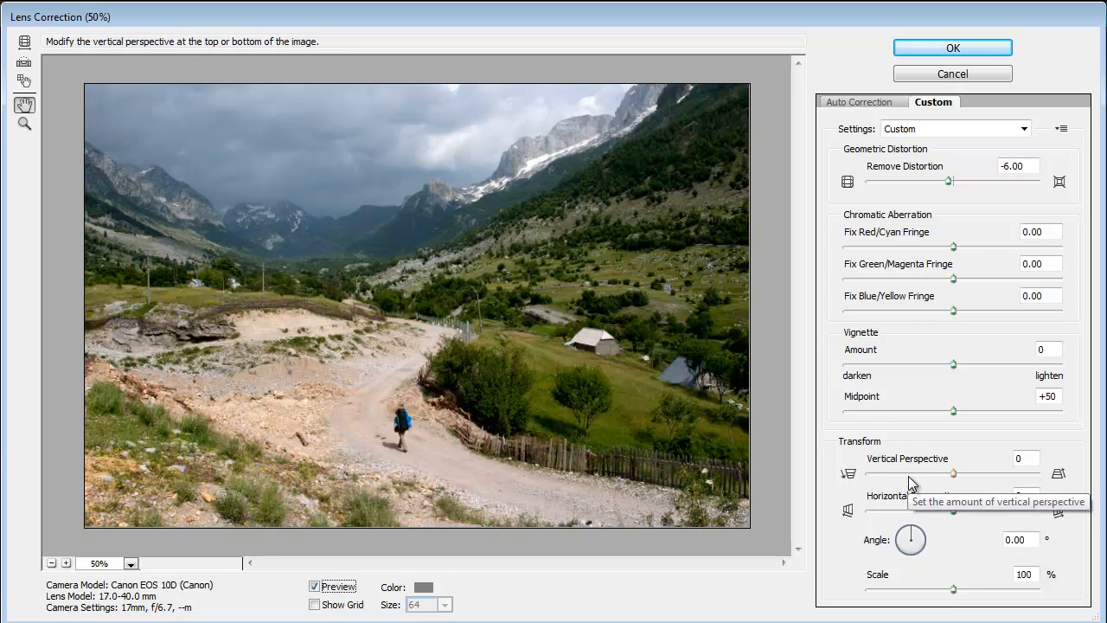
left_click(952, 74)
- Open the raw files _MG_6045, _MG_6089 and _MG_6090 together in Camera Raw
left_click(52, 15)
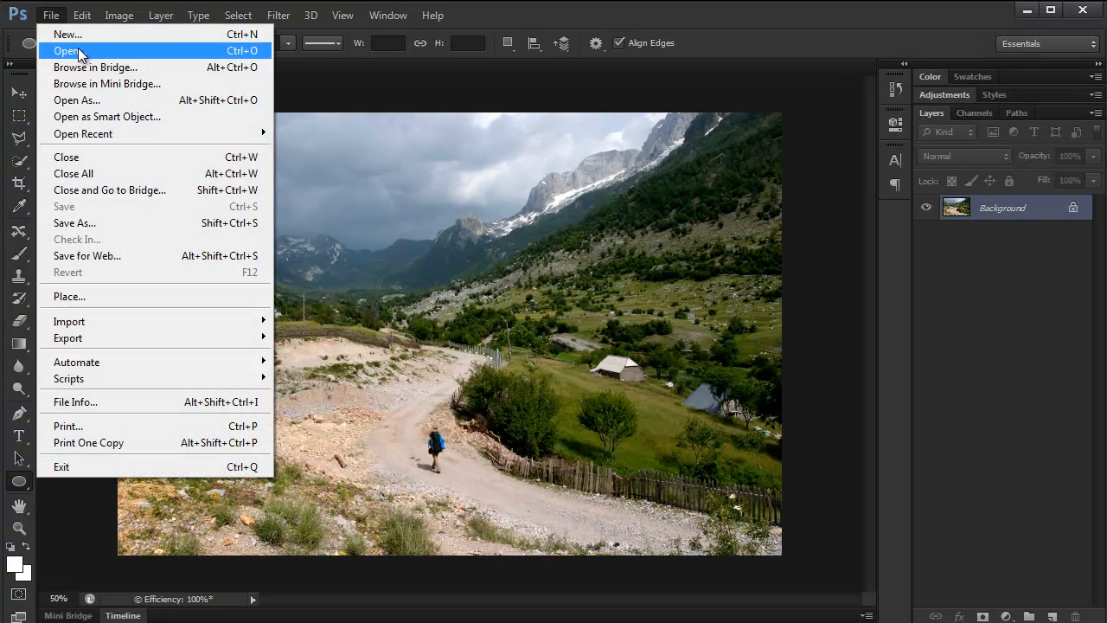
left_click(79, 52)
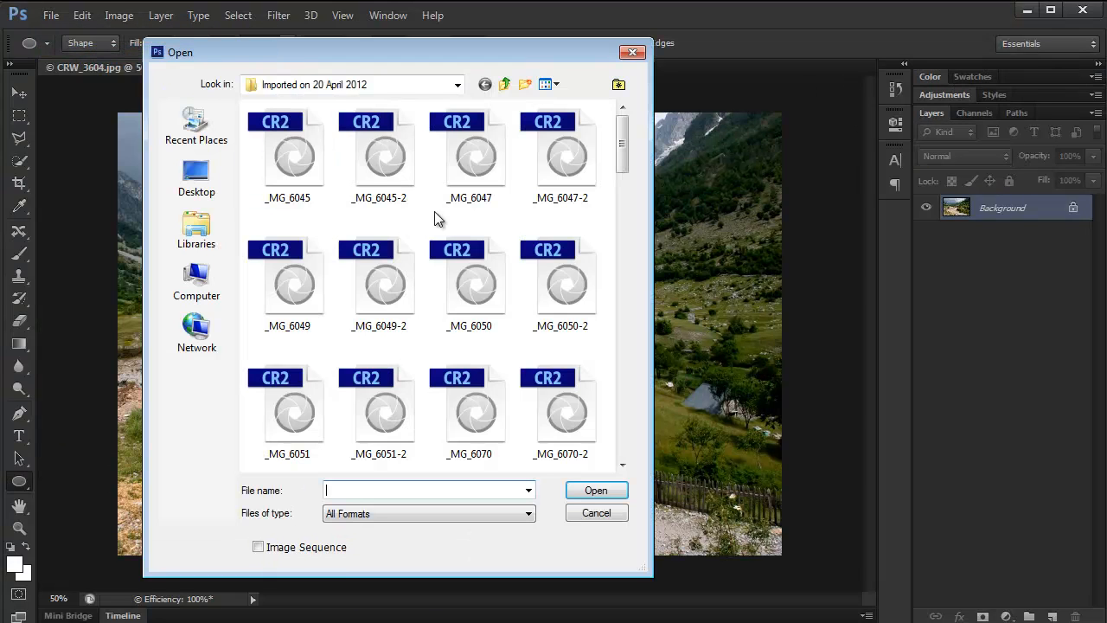
left_click(304, 167)
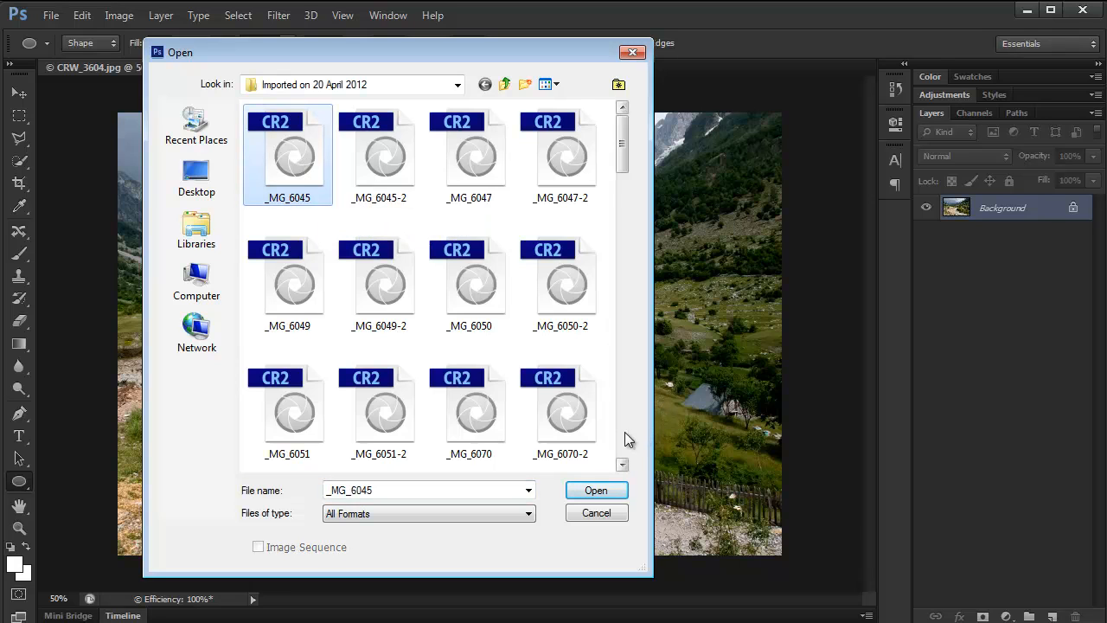
scroll(625, 431, "down", 4)
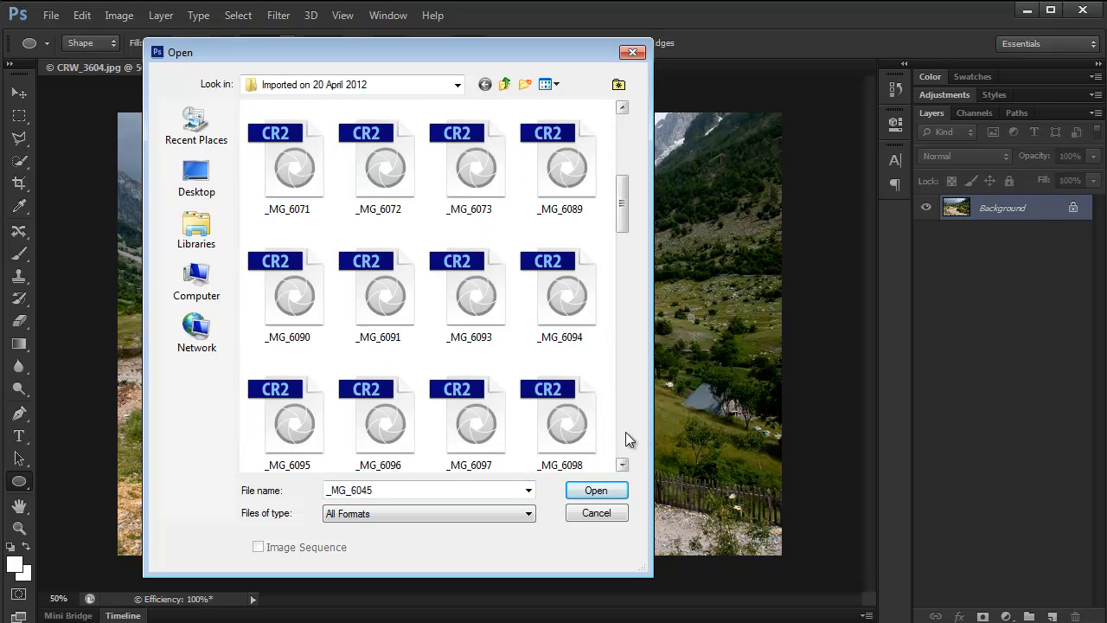
left_click(558, 177, "ctrl")
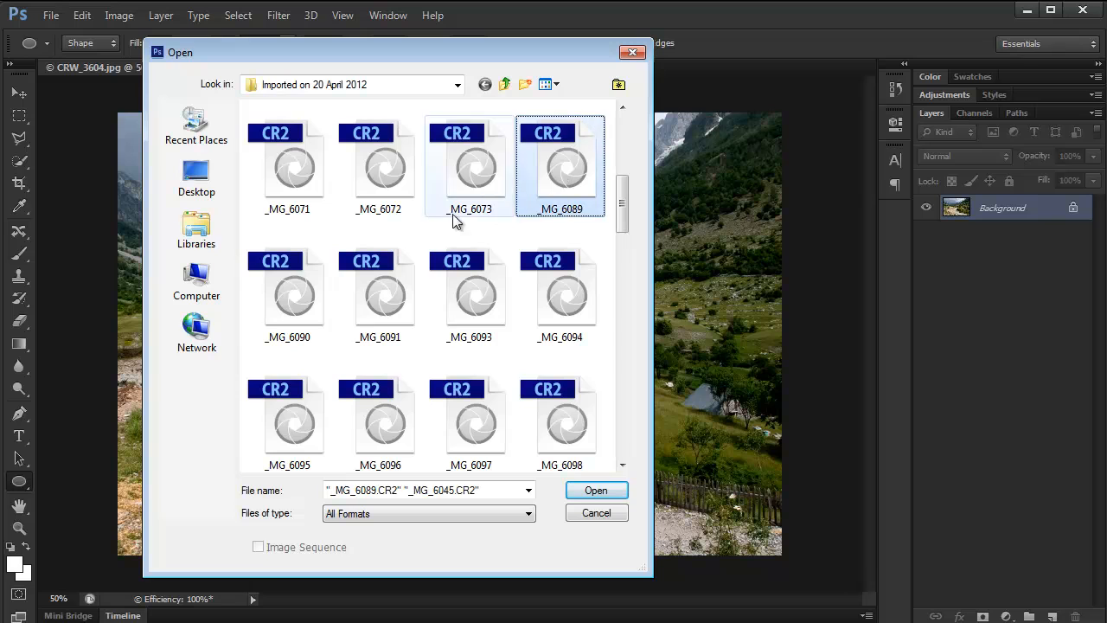
left_click(292, 294, "ctrl")
left_click(596, 490)
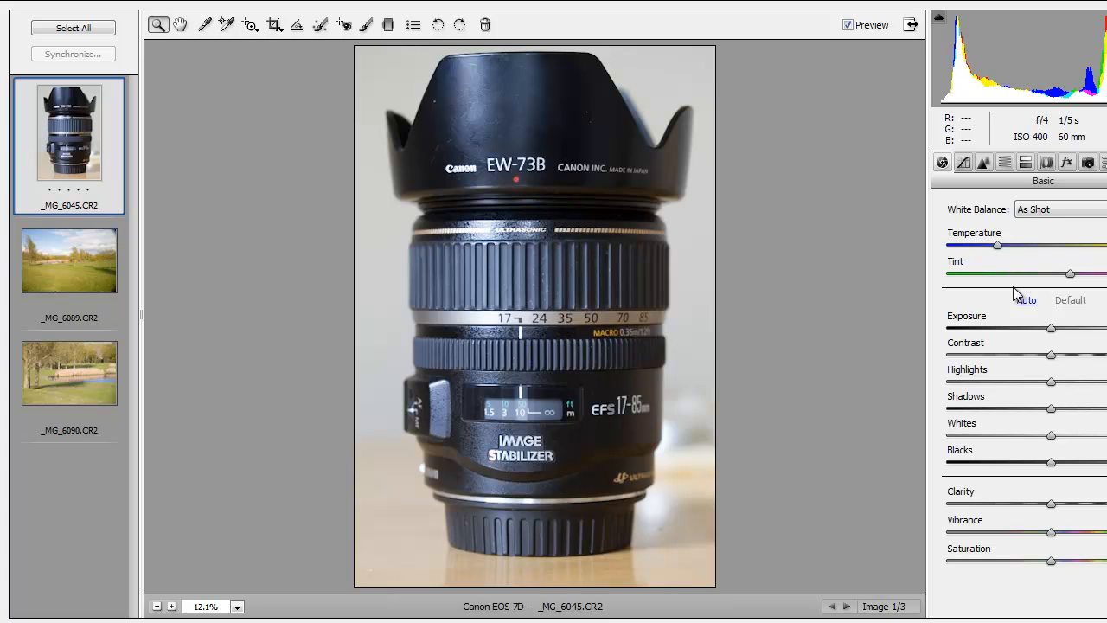
- Enable lens profile corrections for _MG_6045.CR2 and compare the photo with and without them
left_click(1046, 163)
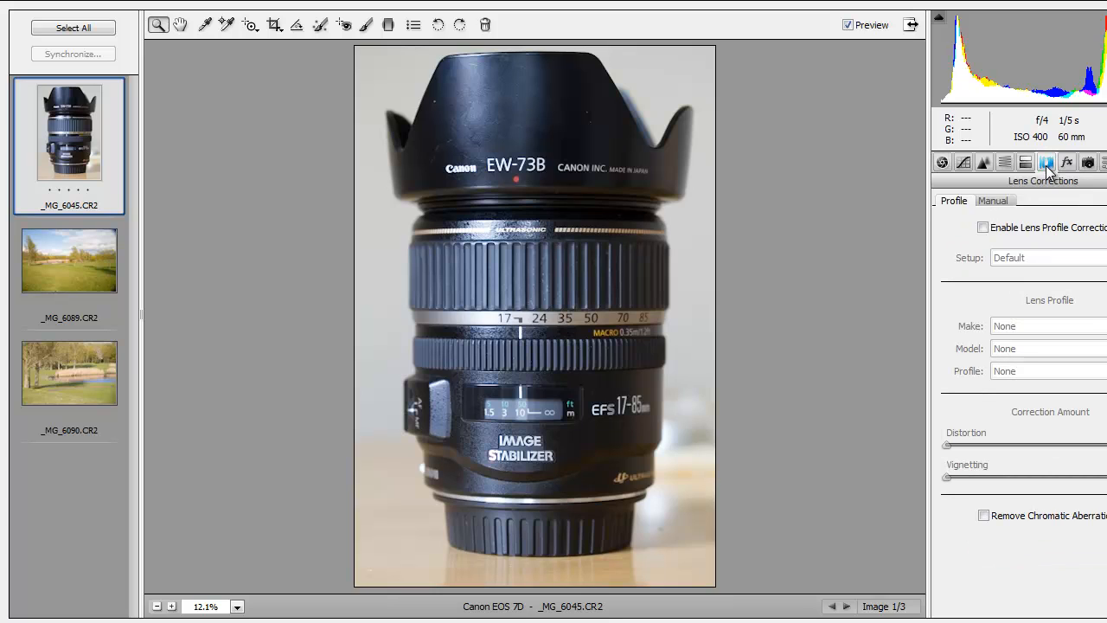
left_click(983, 230)
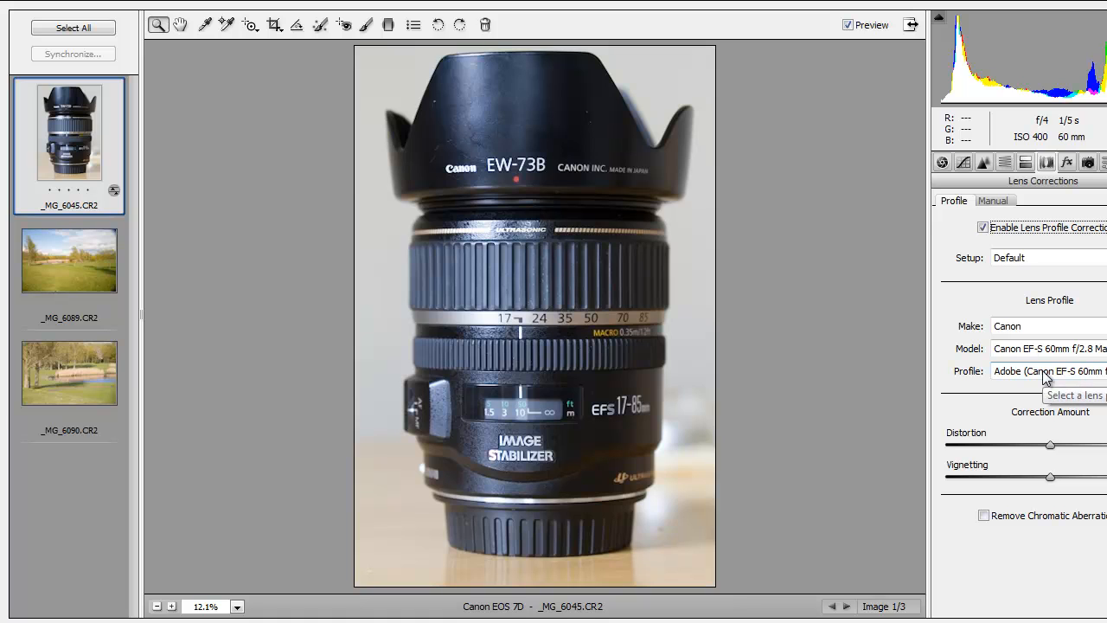
left_click(847, 25)
left_click(848, 26)
left_click(847, 26)
left_click(847, 26)
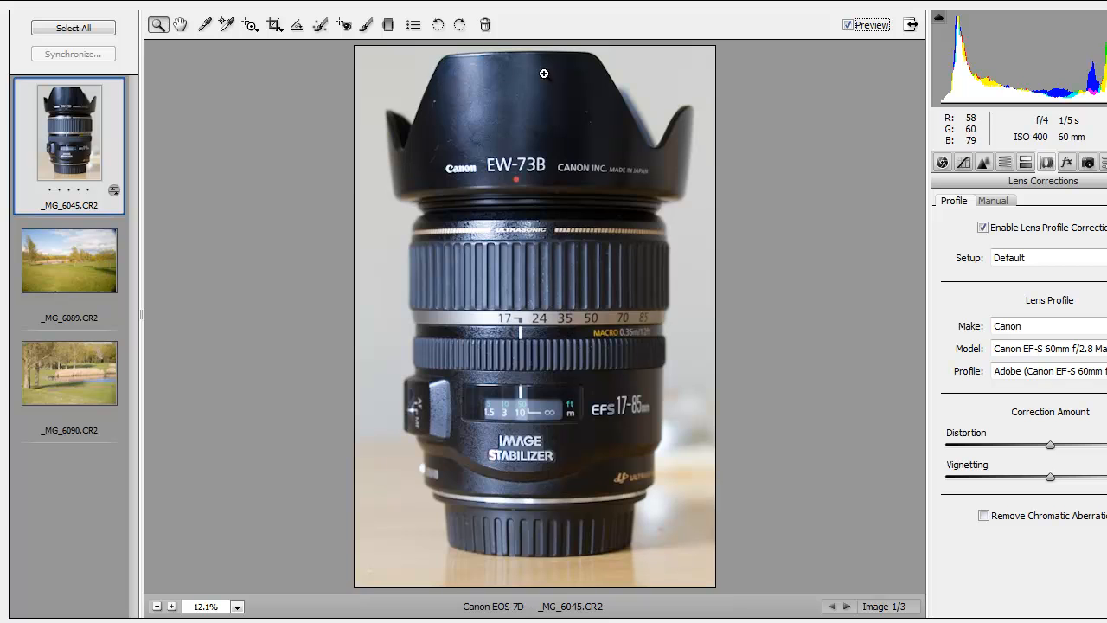
left_click(847, 26)
left_click(847, 26)
- Enable lens profile corrections for _MG_6089.CR2 using the Adobe profile for the Canon EF-S 17-85mm lens
left_click(78, 264)
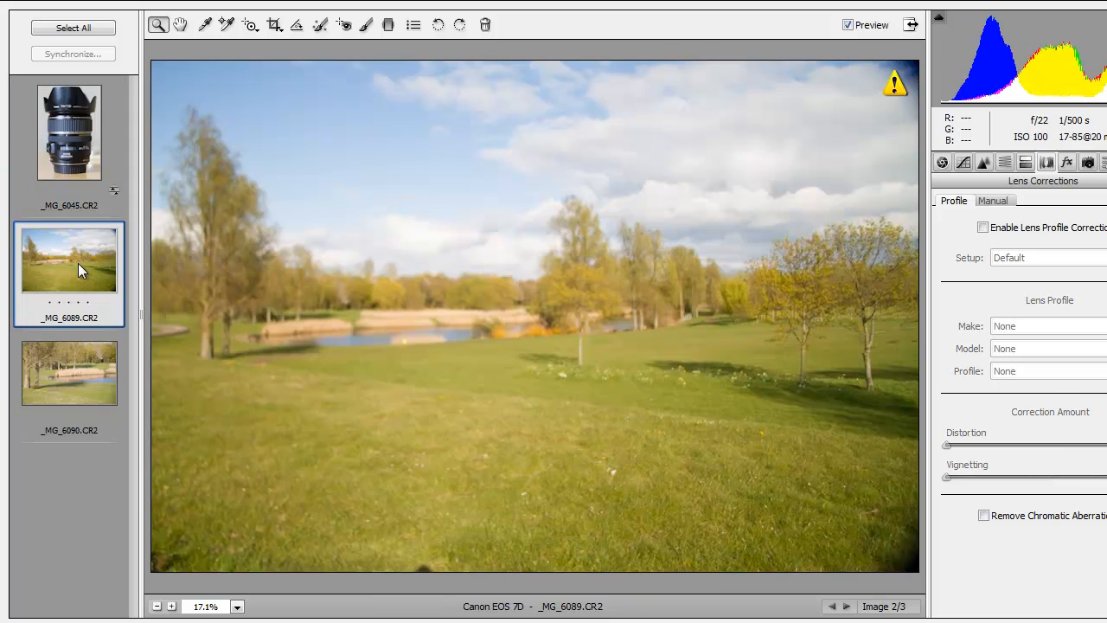
left_click(983, 228)
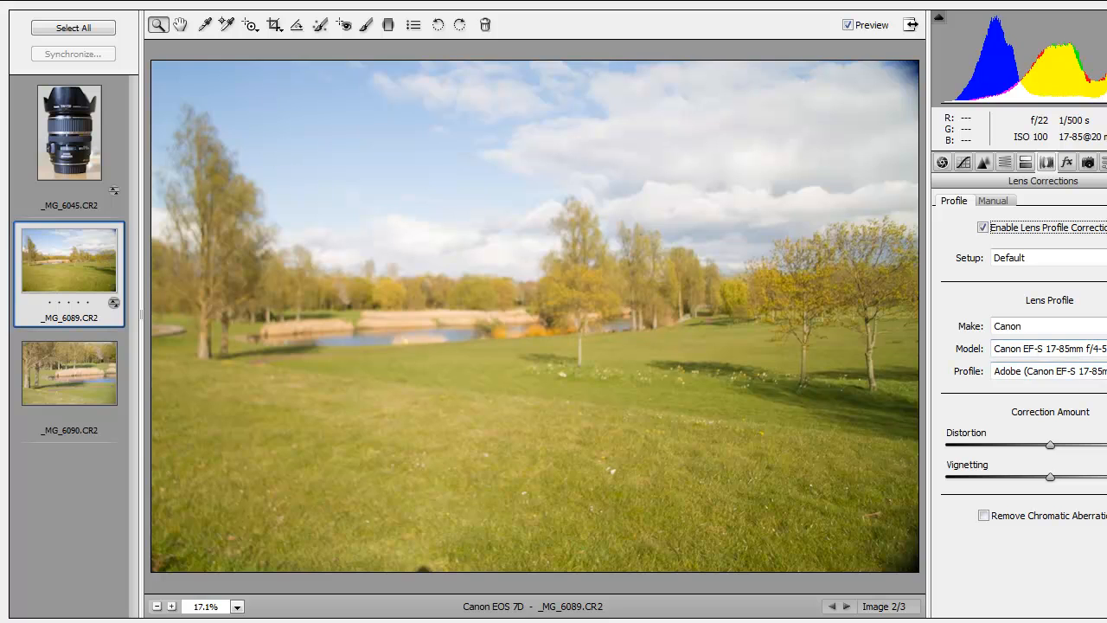
left_click(1081, 371)
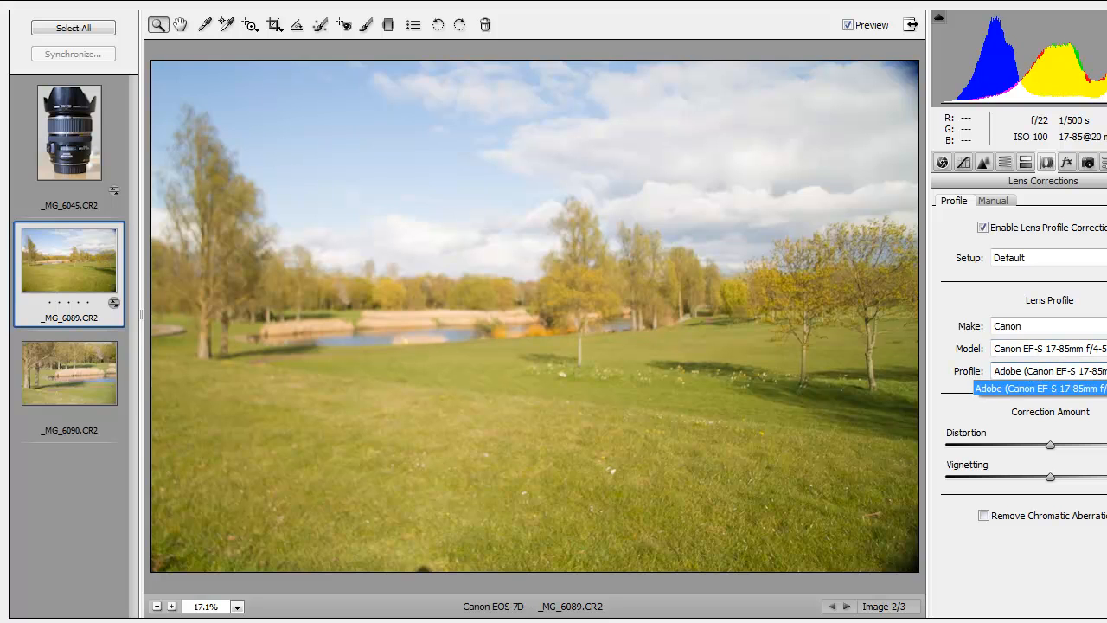
left_click(1072, 388)
- Compare _MG_6089.CR2 with and without its profile correction and close Camera Raw, discarding the changes to all images
left_click(983, 229)
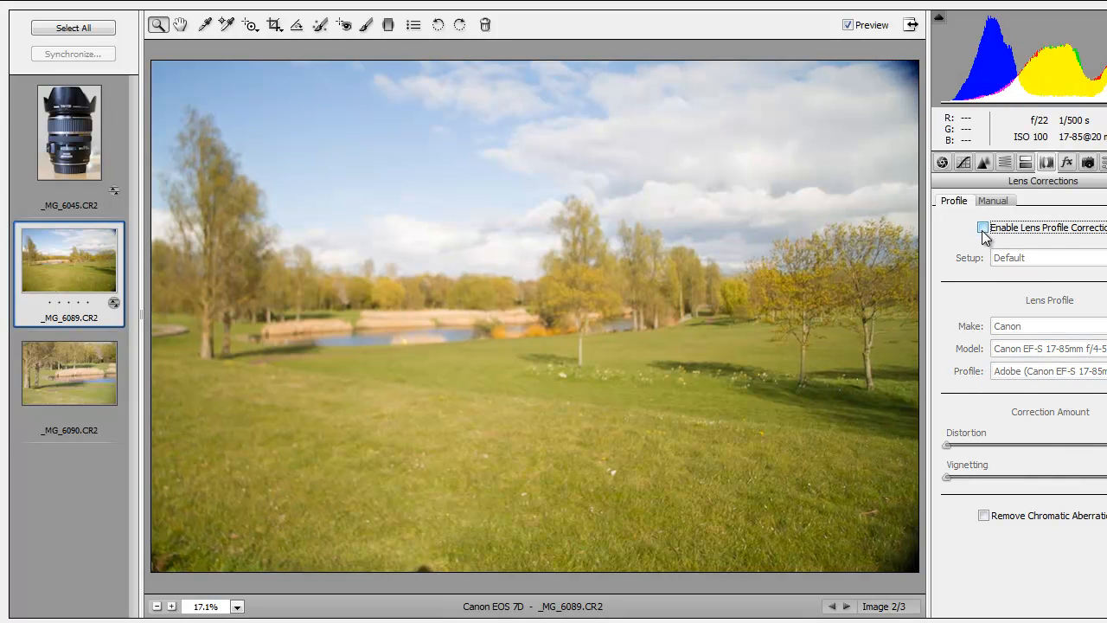
left_click(983, 228)
left_click(983, 228)
left_click(983, 228)
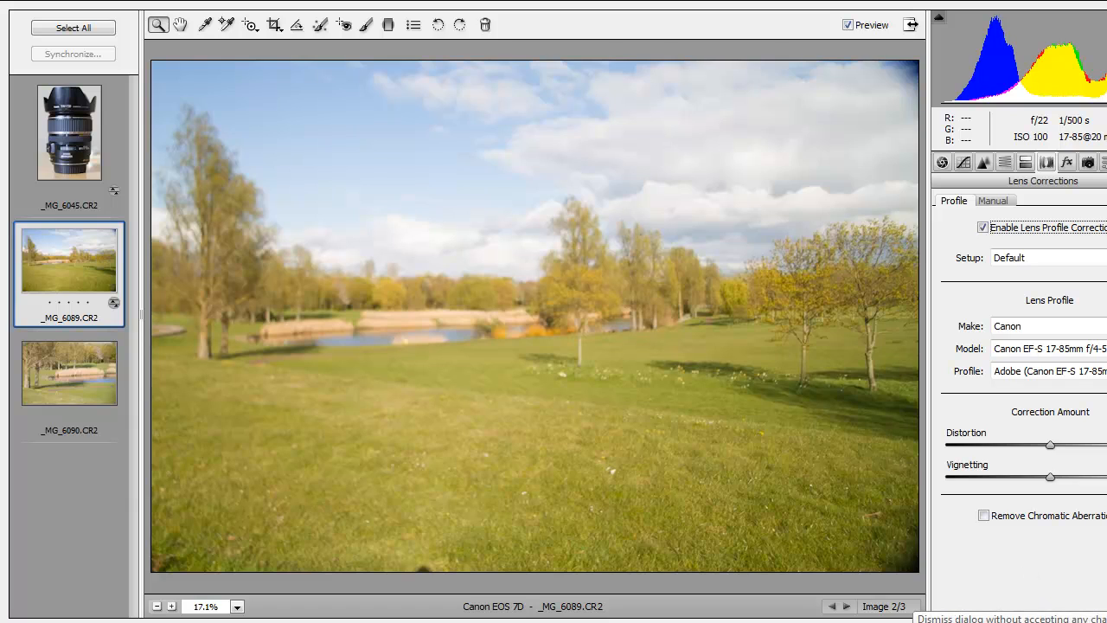
key("Escape")
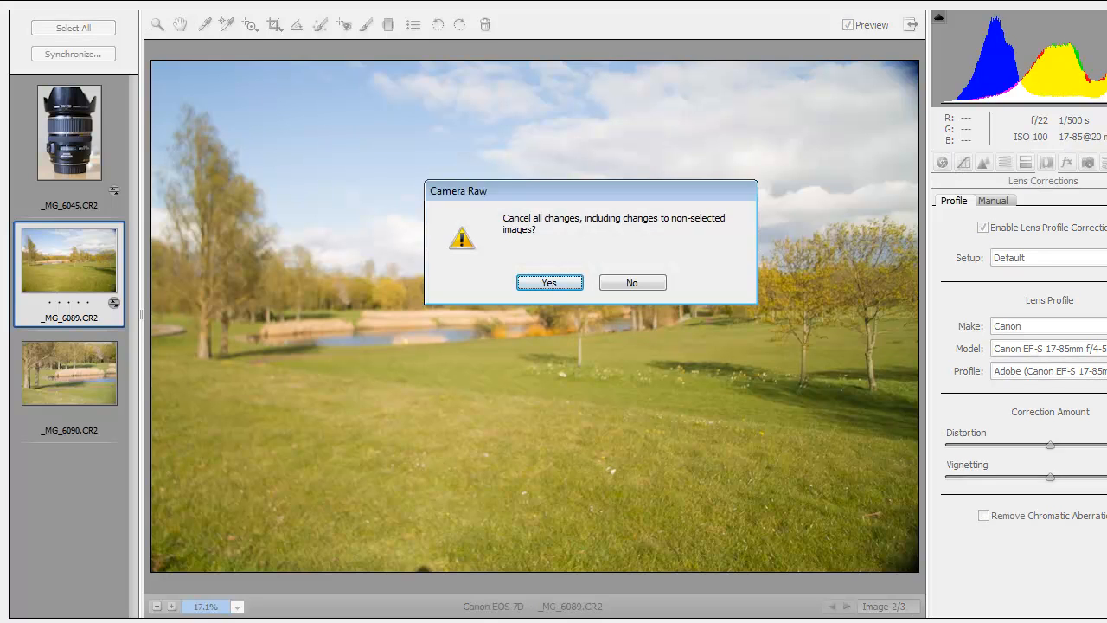
left_click(548, 283)
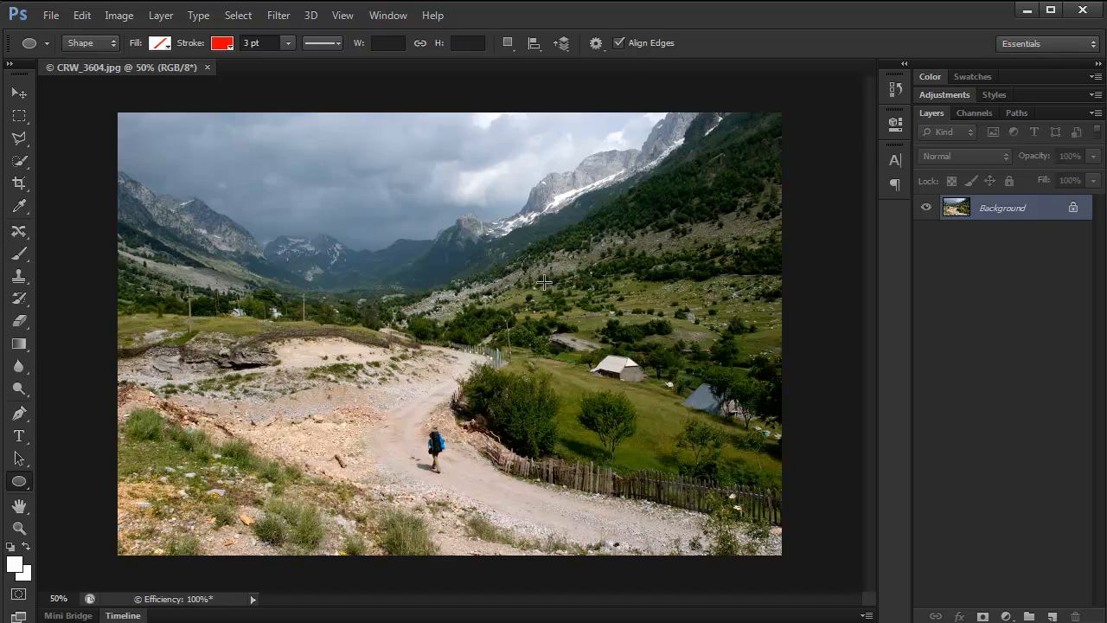
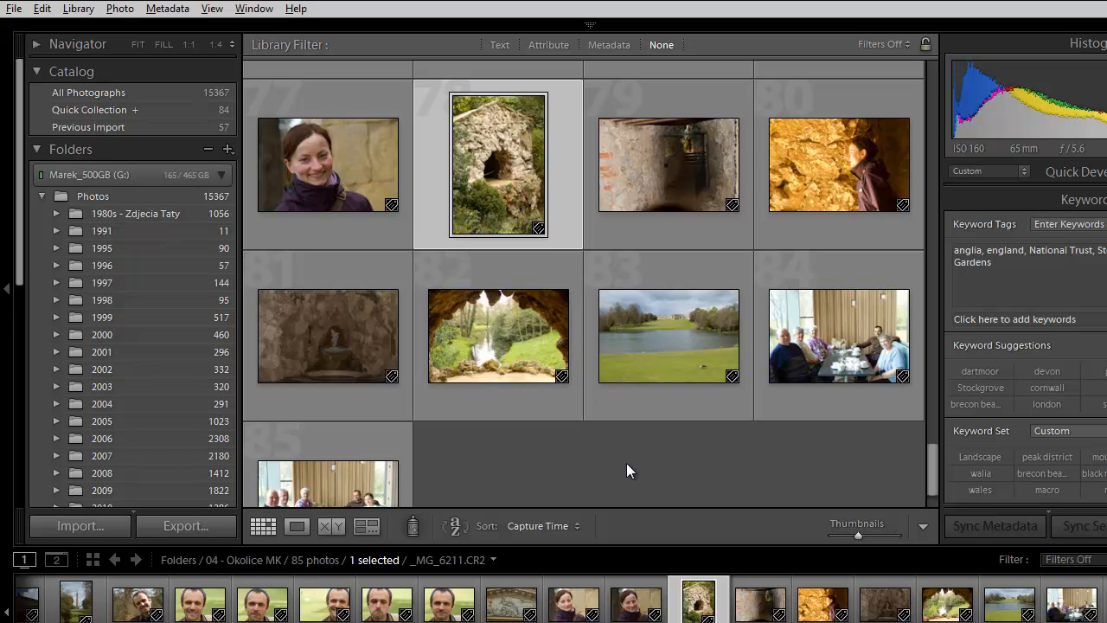
- Hide the filmstrip and open _MG_6211.CR2 in Loupe view with the overlay showing its exposure and lens information
key("F6")
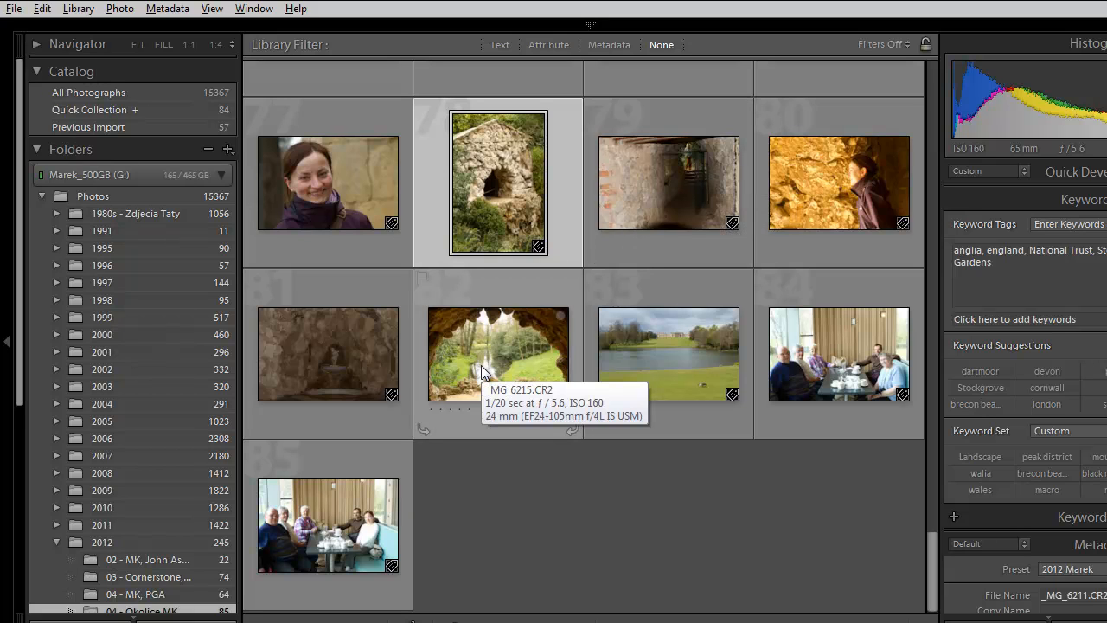
double_click(487, 179)
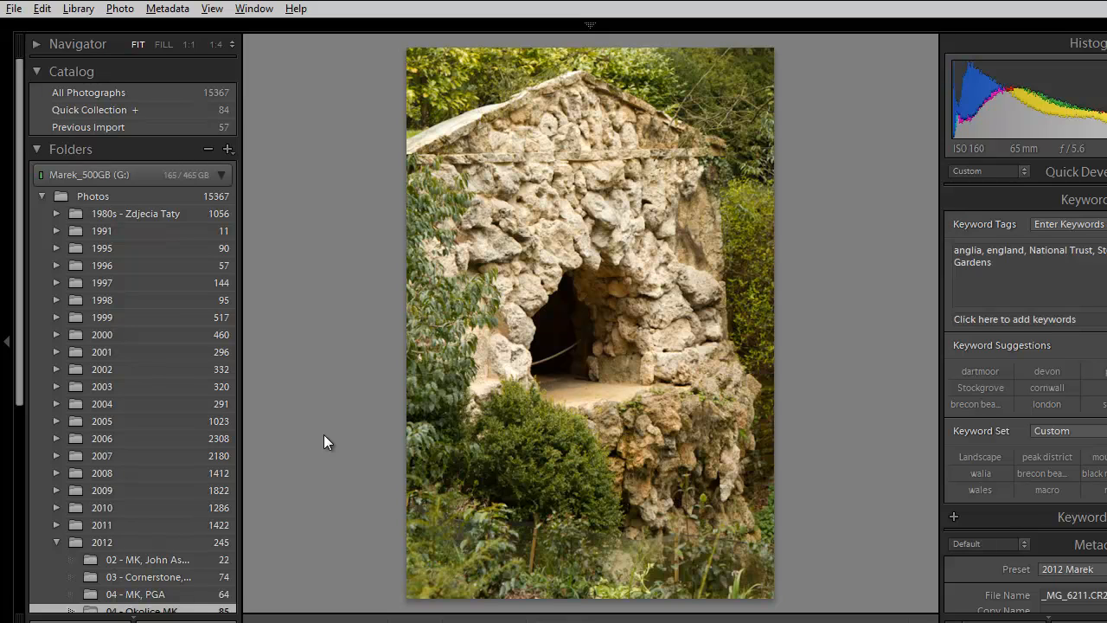
key("i")
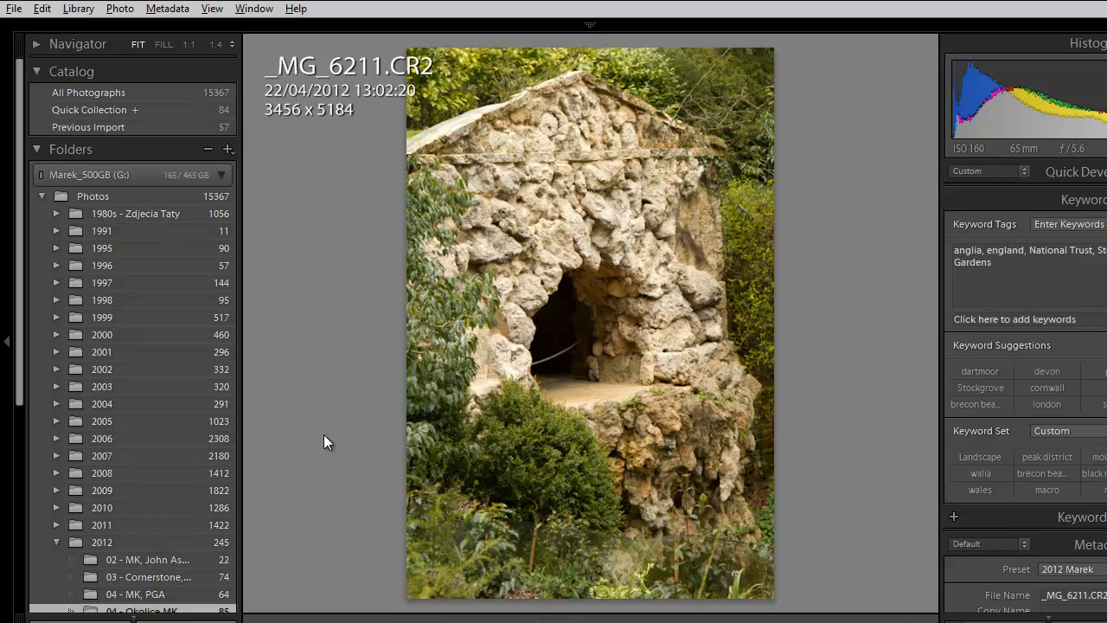
key("i")
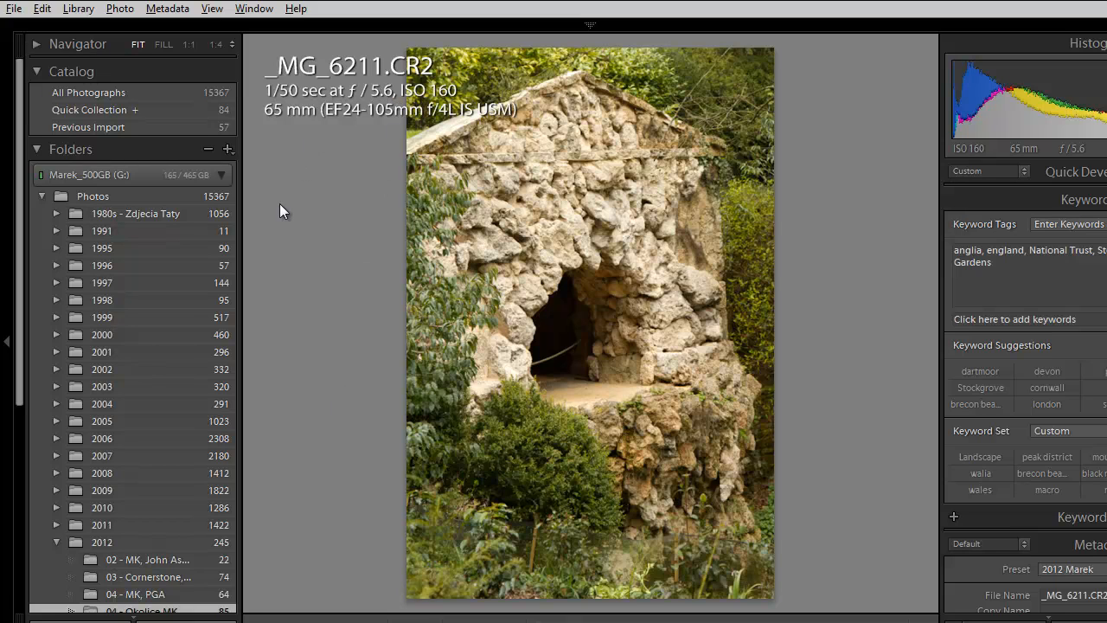
- Browse from _MG_6211.CR2 forward to _MG_6215.CR2 to check each photo's lens data, try fullscreen mode, and return to the grid
key("Right")
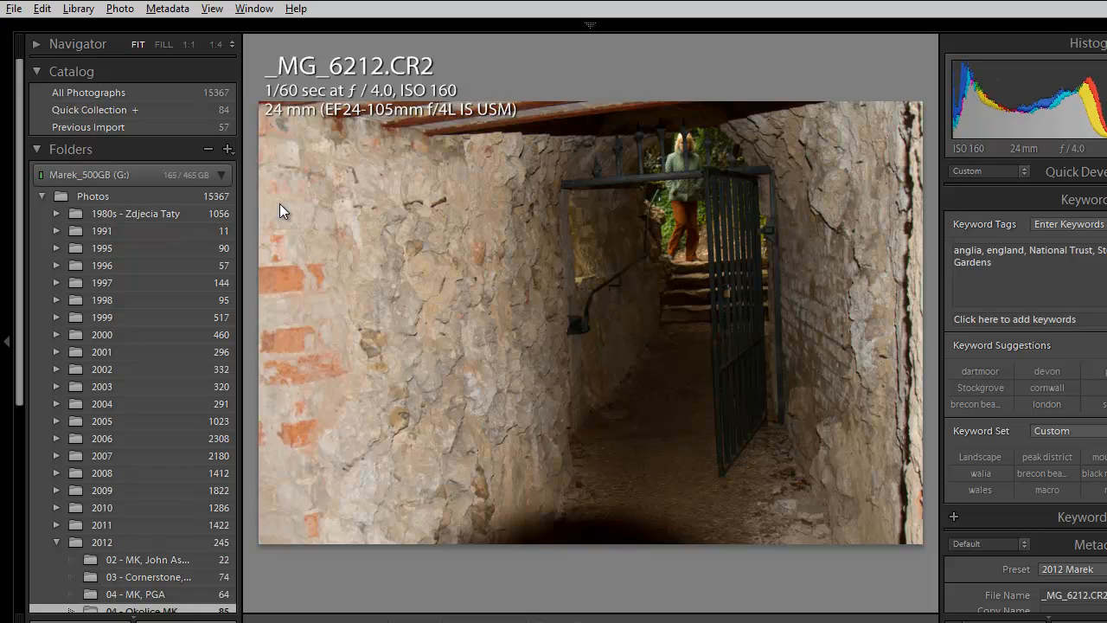
key("Right")
key("Right")
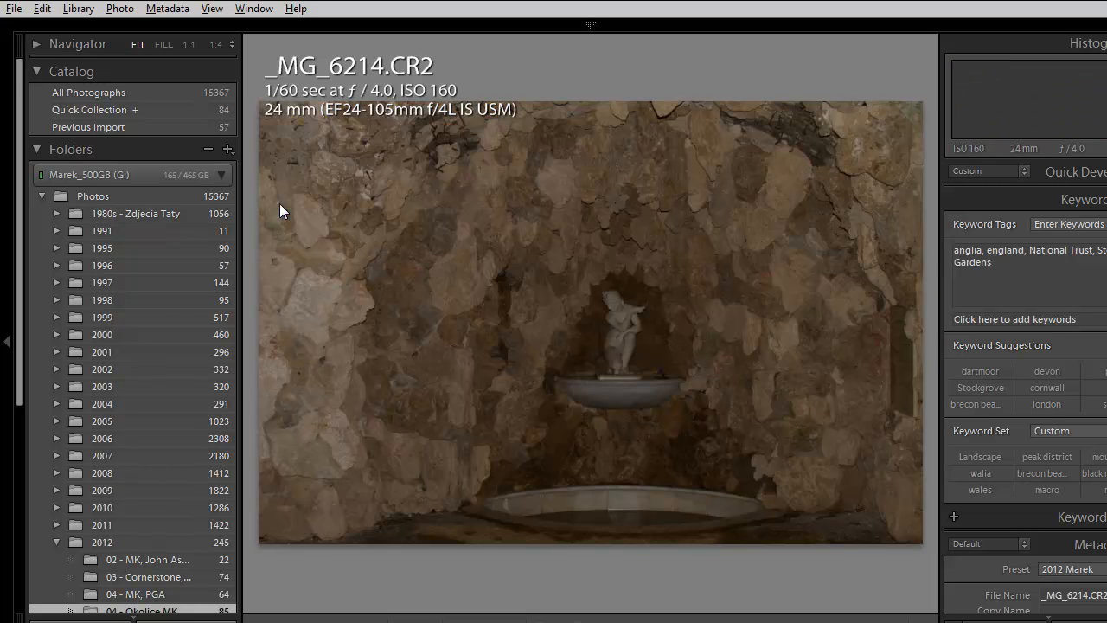
key("Right")
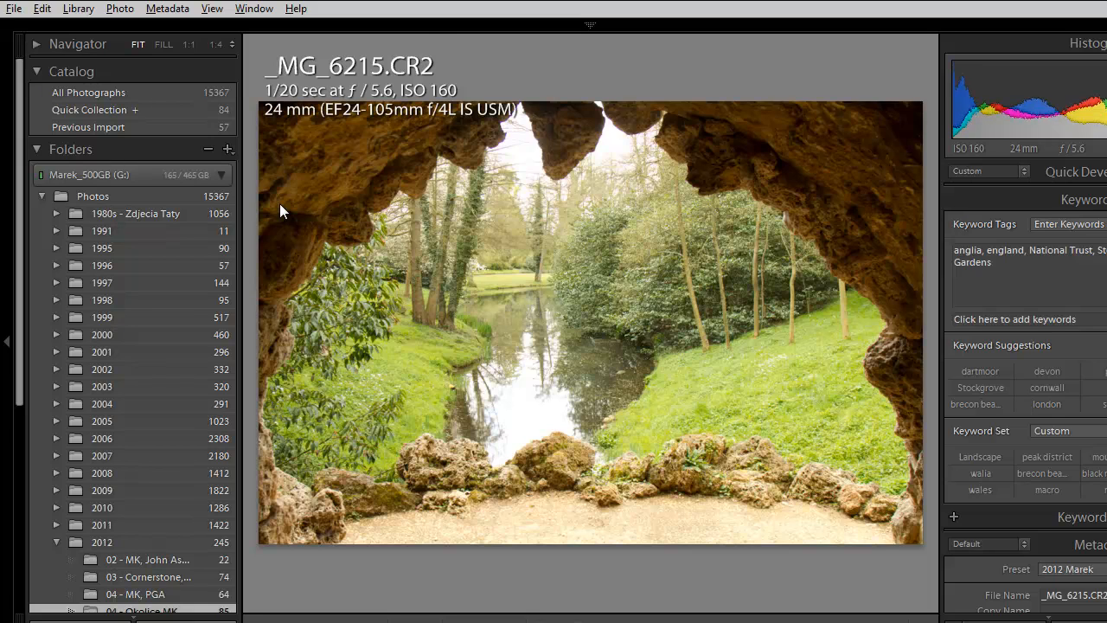
key("f")
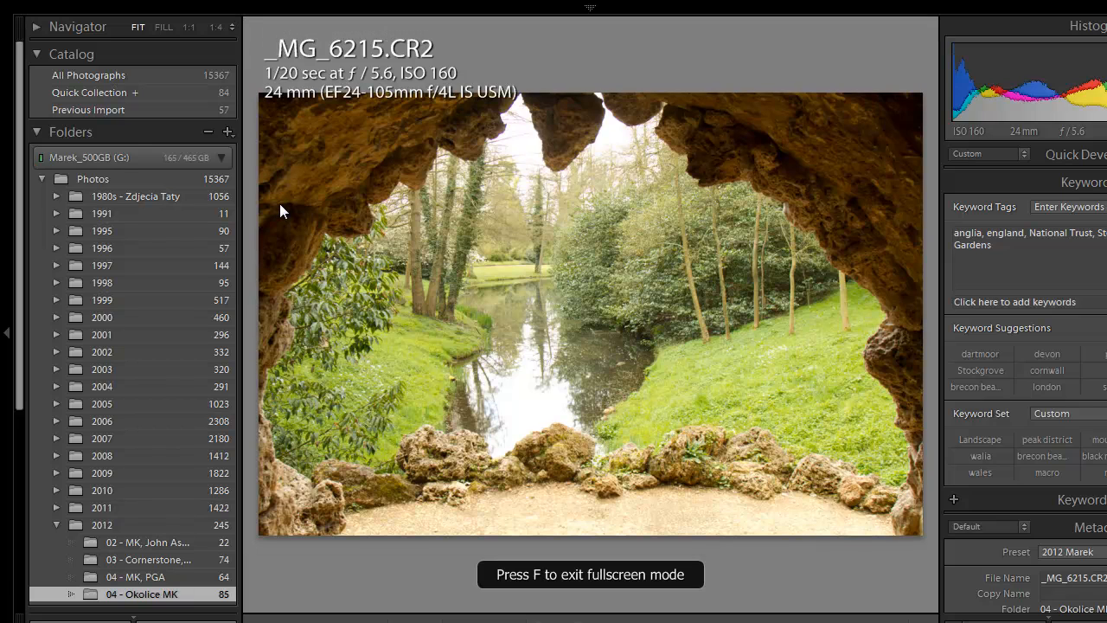
key("f")
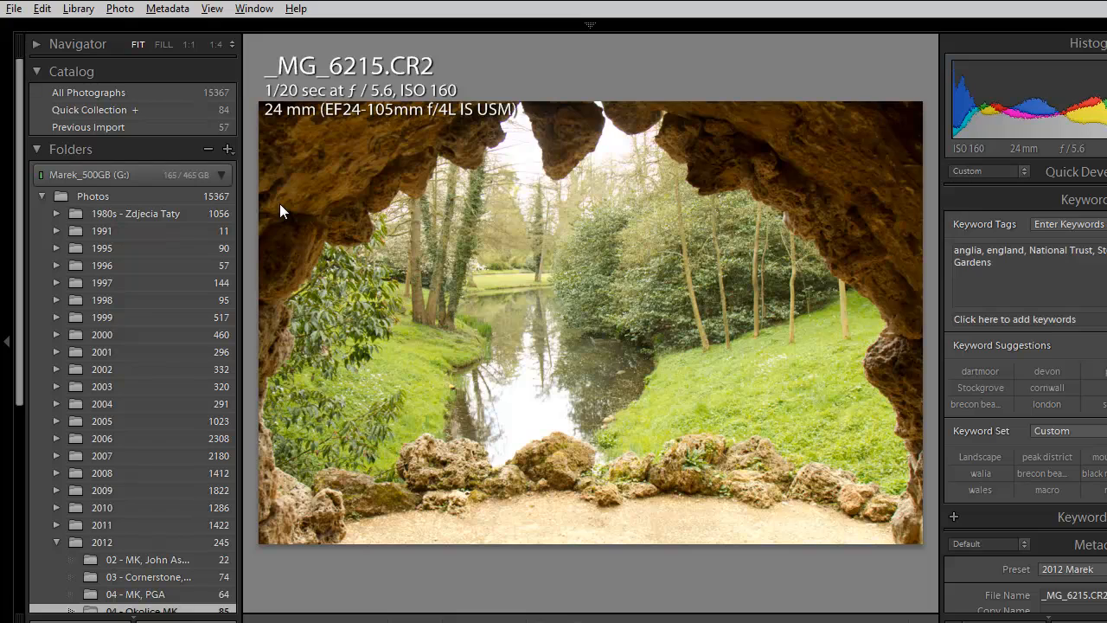
key("g")
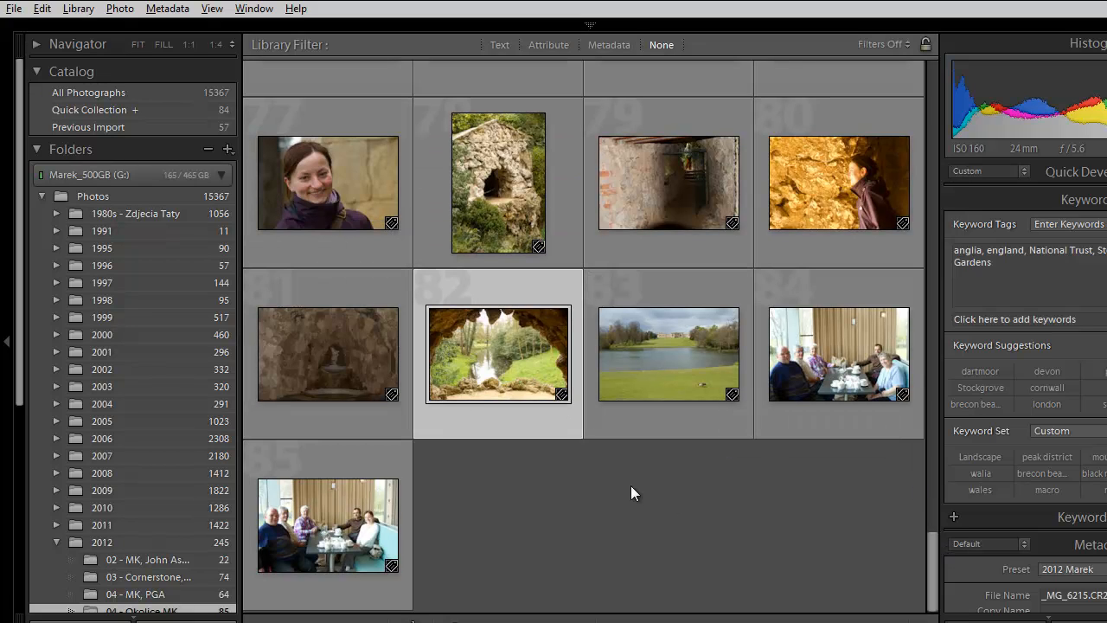
- Show all photos in the 2012 folder and browse the grid back to its first photos
left_click(127, 536)
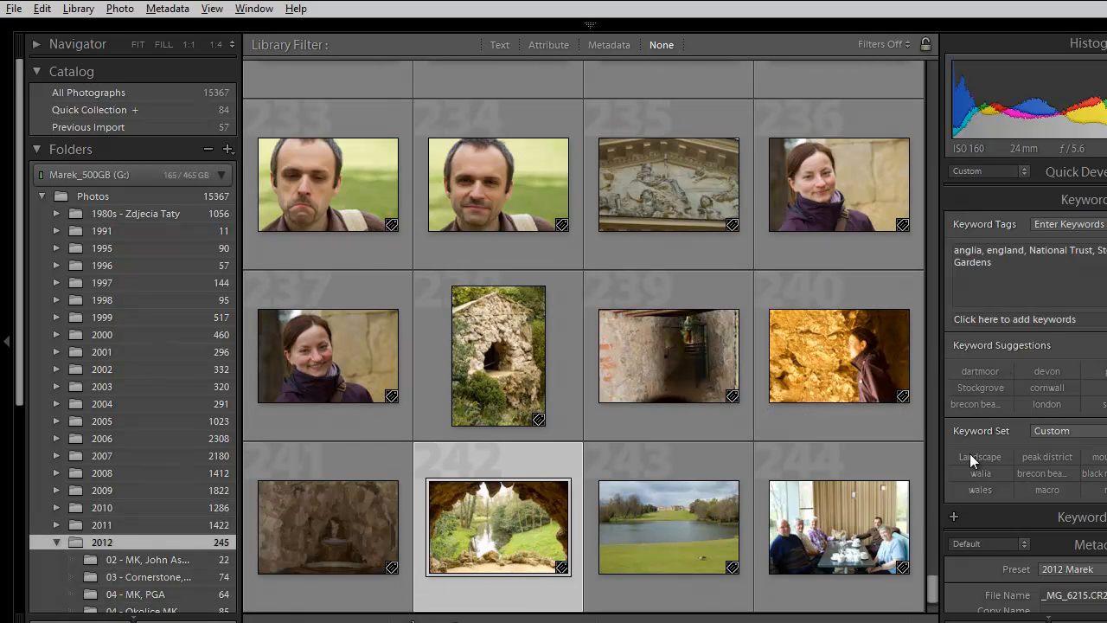
scroll(925, 500, "up", 3)
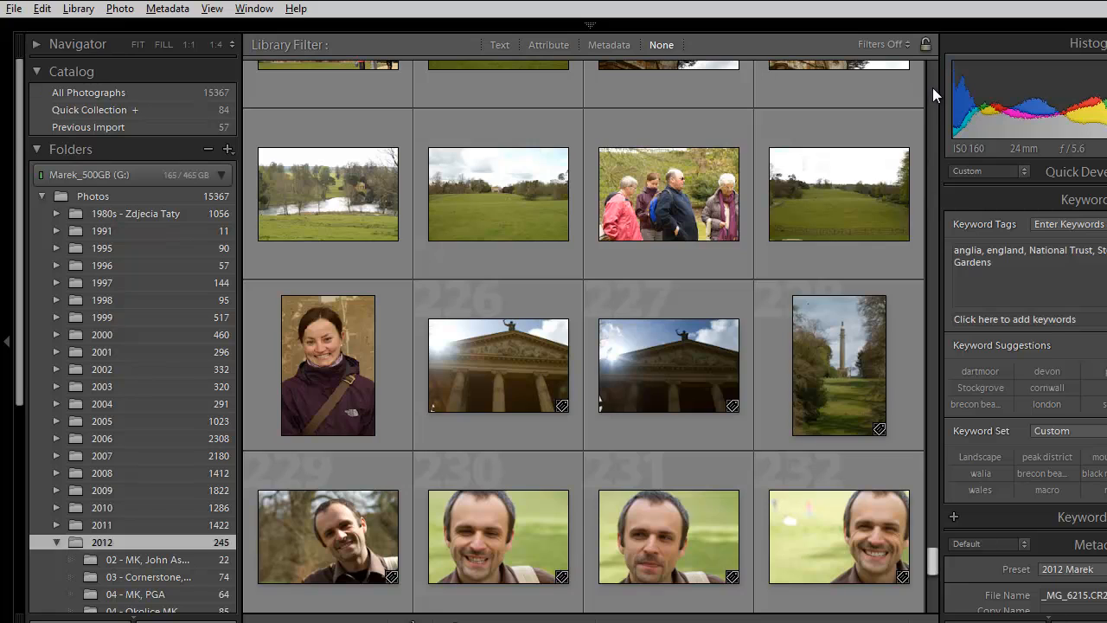
scroll(931, 82, "up", 15)
scroll(932, 82, "up", 10)
scroll(931, 82, "up", 3)
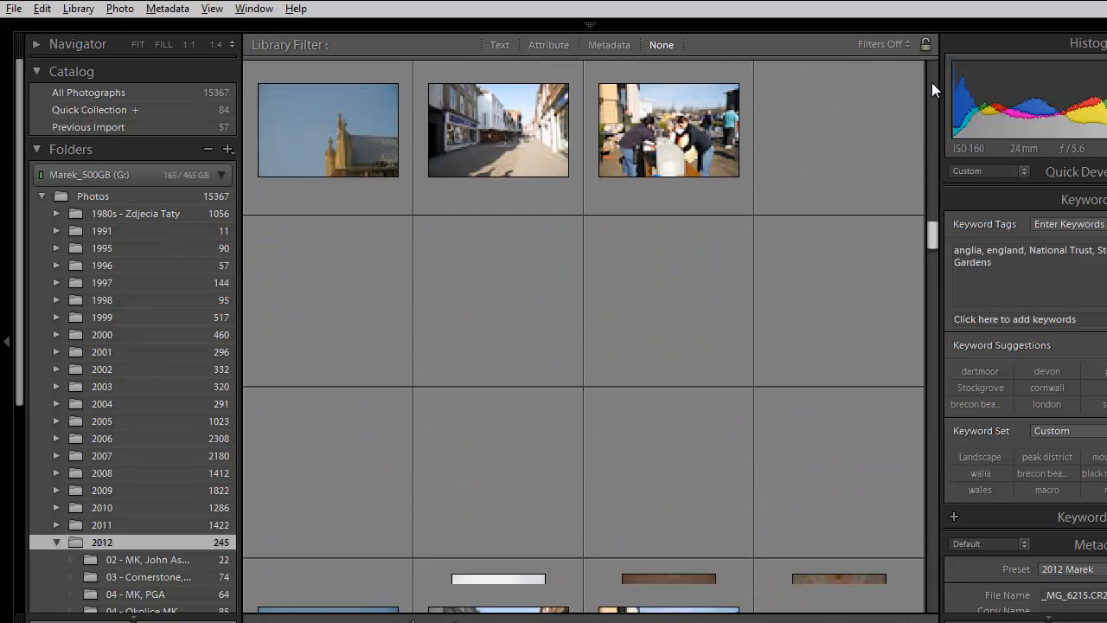
scroll(932, 84, "up", 3)
scroll(932, 84, "up", 3)
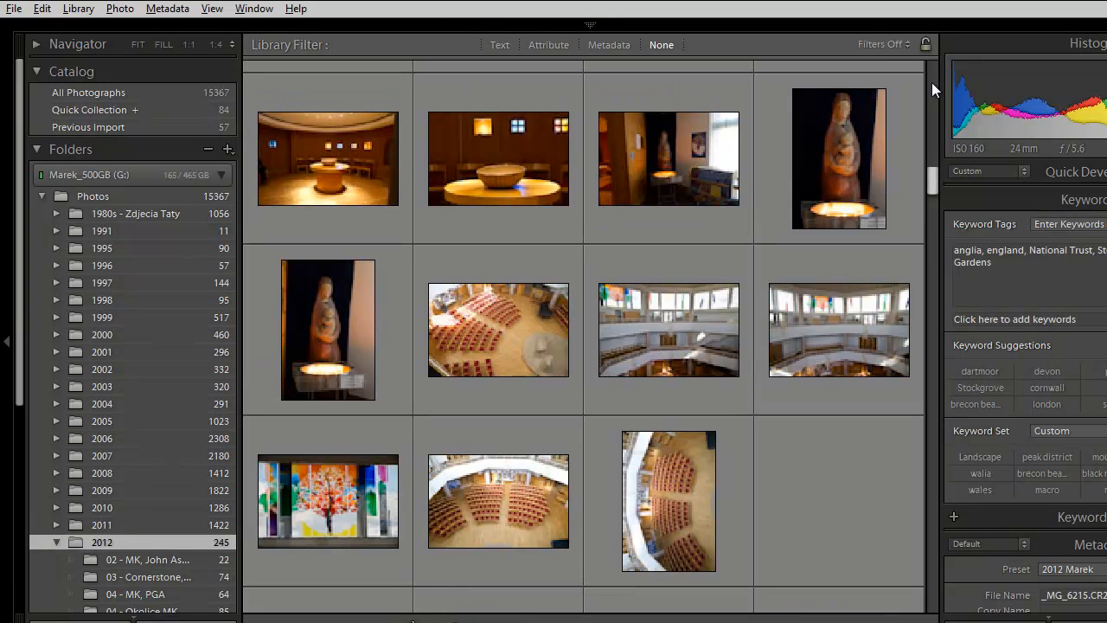
scroll(931, 82, "up", 5)
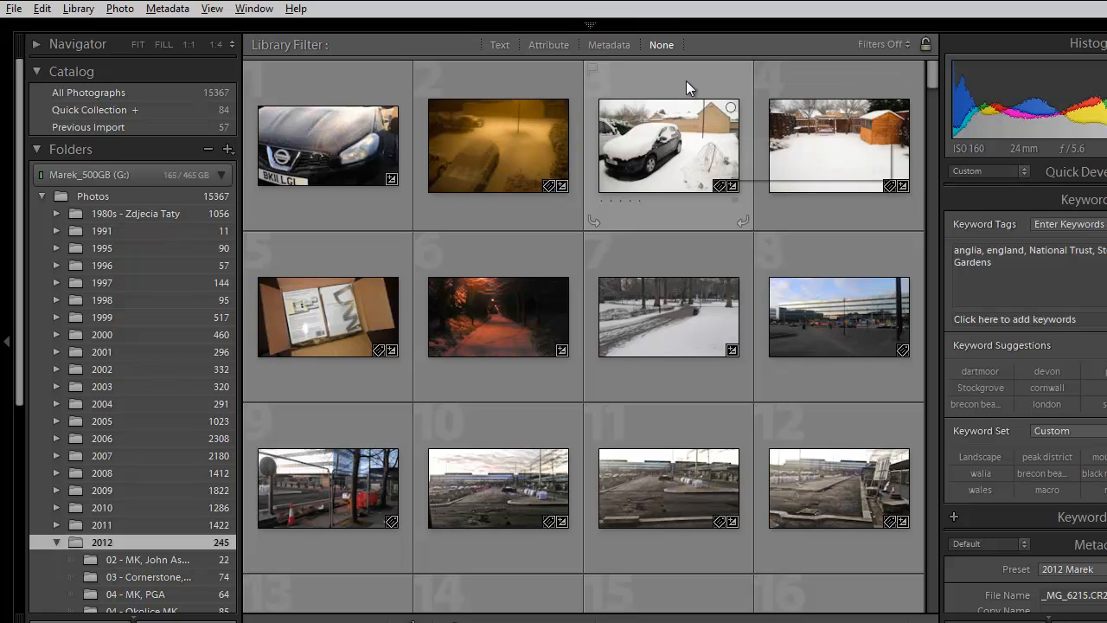
- Filter the 2012 photos by metadata to those shot with the EF24-105mm f/4L IS lens and look through them
left_click(548, 44)
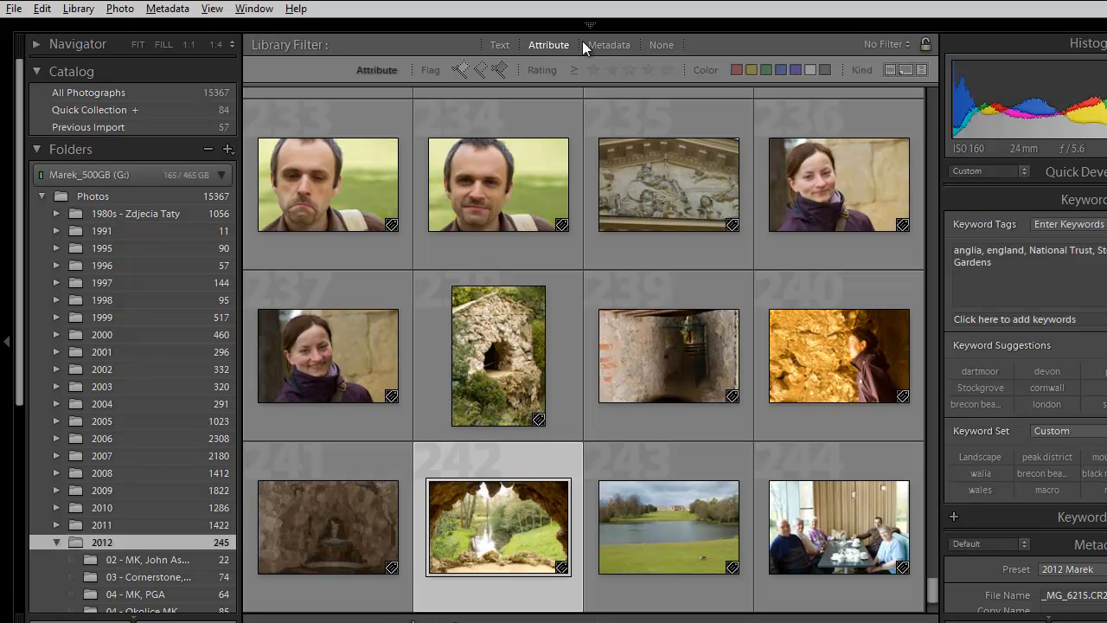
left_click(607, 45)
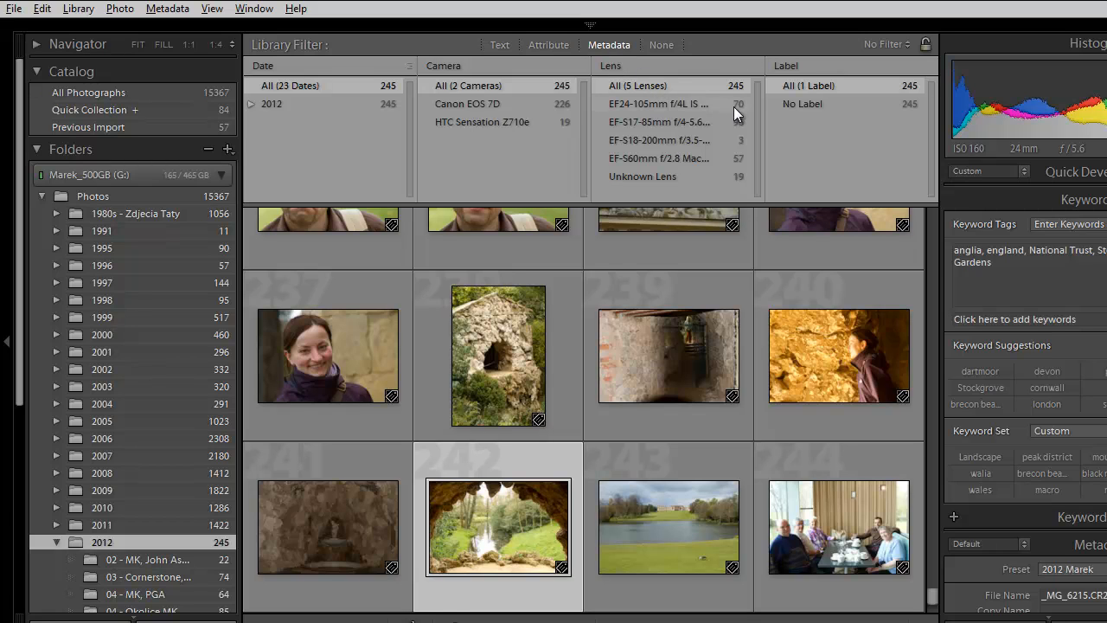
left_click(664, 102)
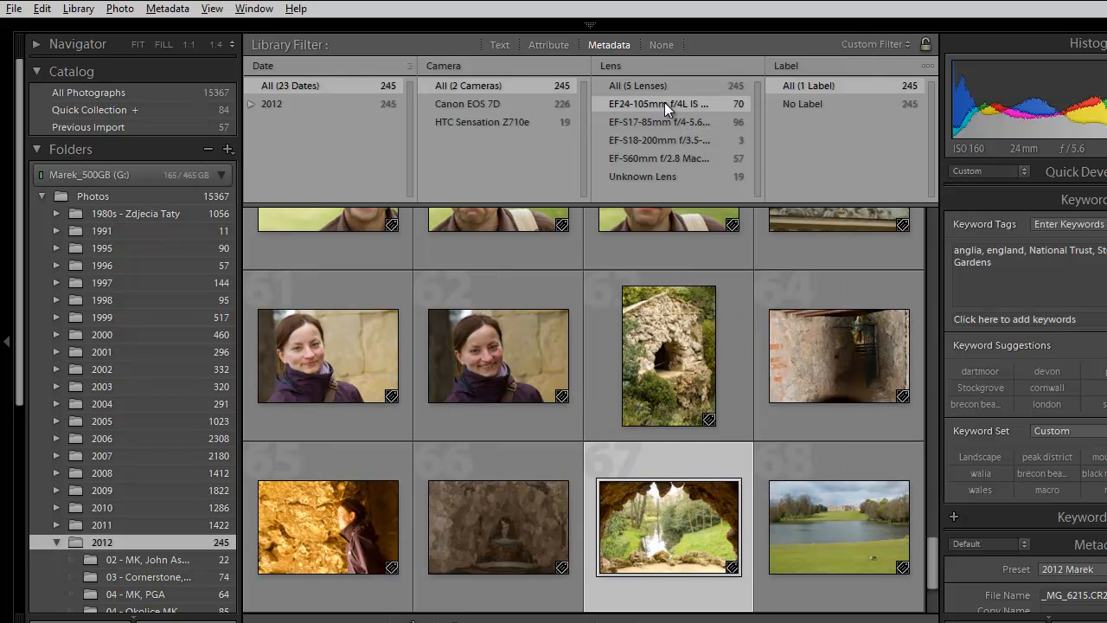
left_click_drag(932, 548, 905, 275)
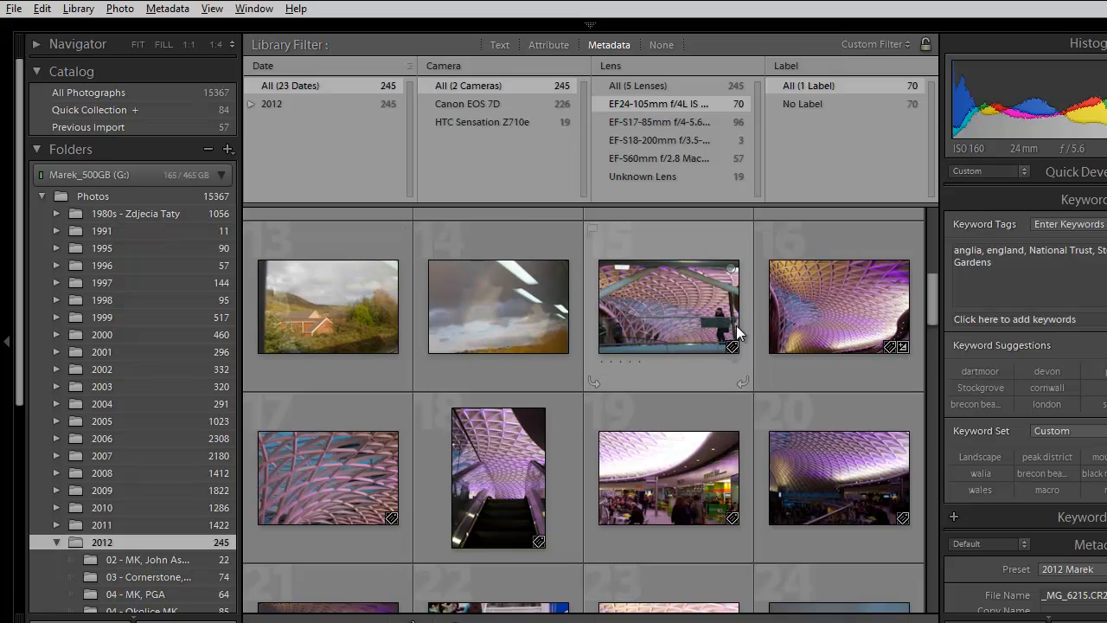
- View the photos taken with the EF-S17-85mm, EF-S18-200mm and EF-S60mm f/2.8 Macro lenses by filtering on each in turn
left_click(666, 123)
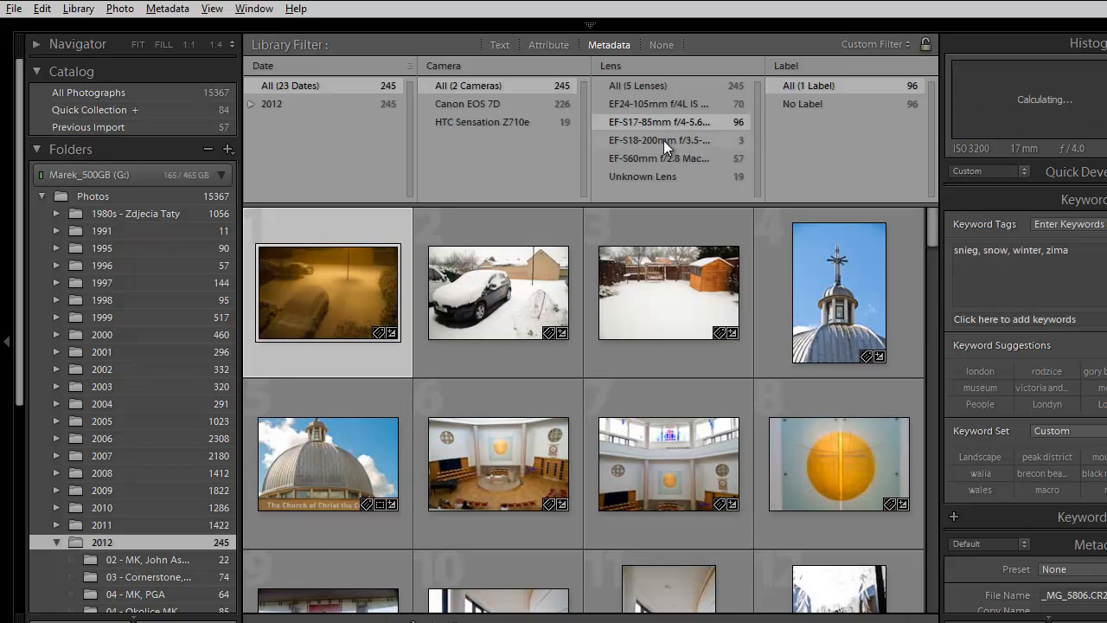
left_click(663, 139)
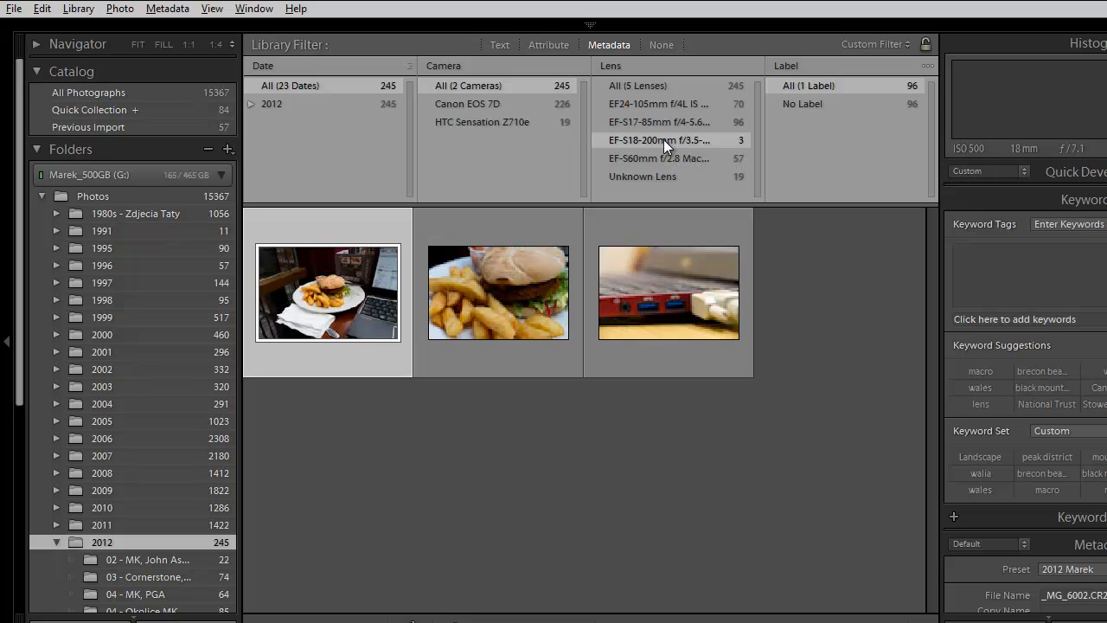
left_click(660, 158)
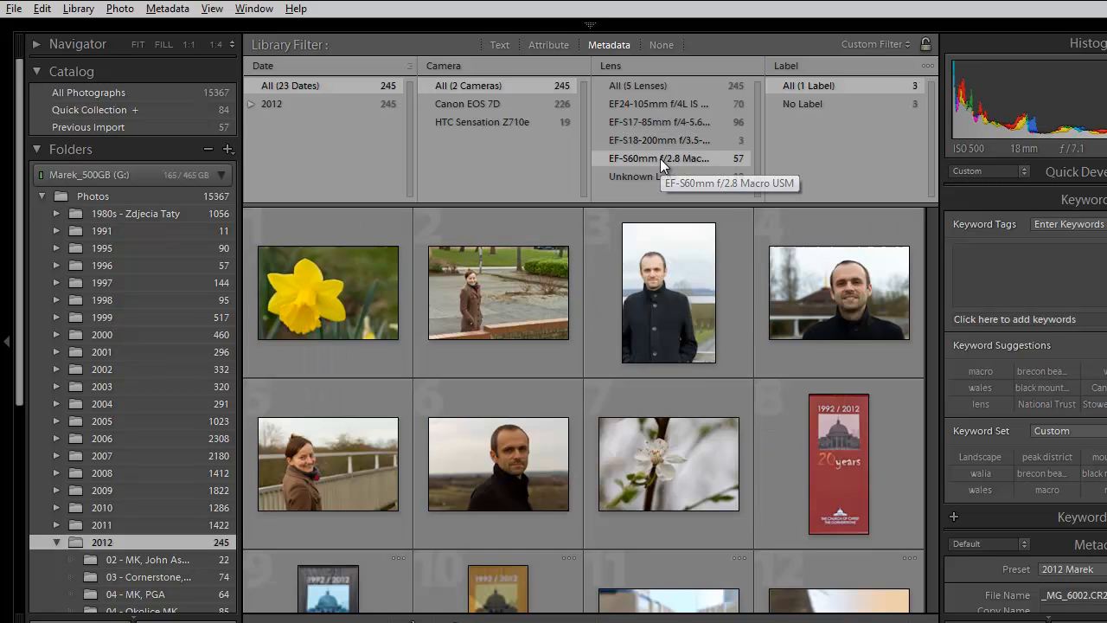
left_click_drag(932, 258, 929, 322)
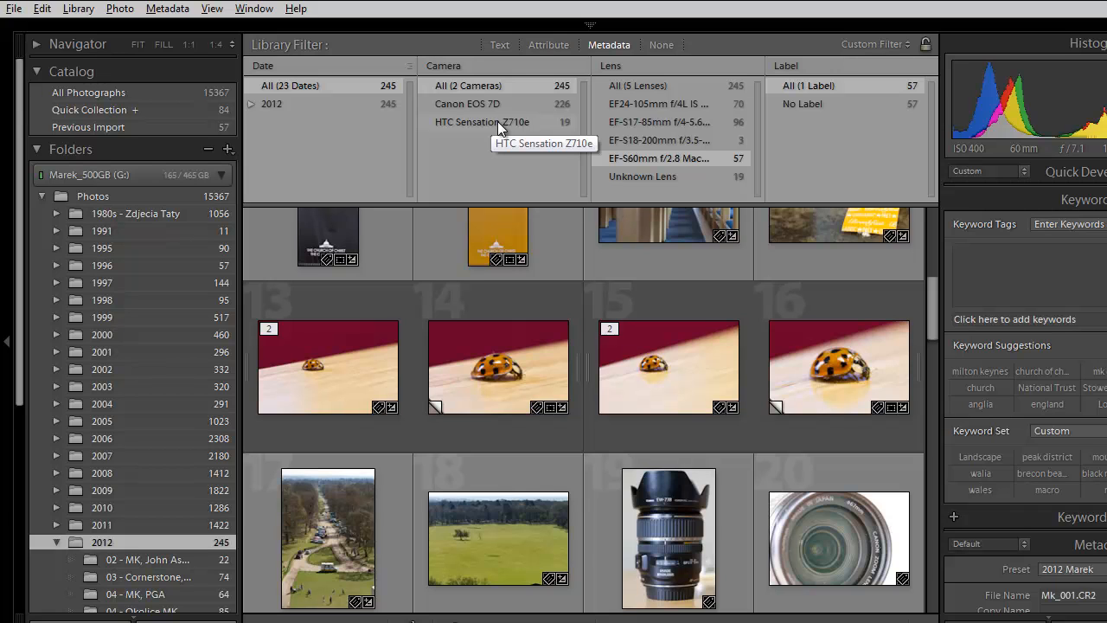
- Filter by the HTC Sensation Z710e camera, and narrow to Canon EOS 7D photos taken with the EF24-105mm lens instead
left_click(497, 121)
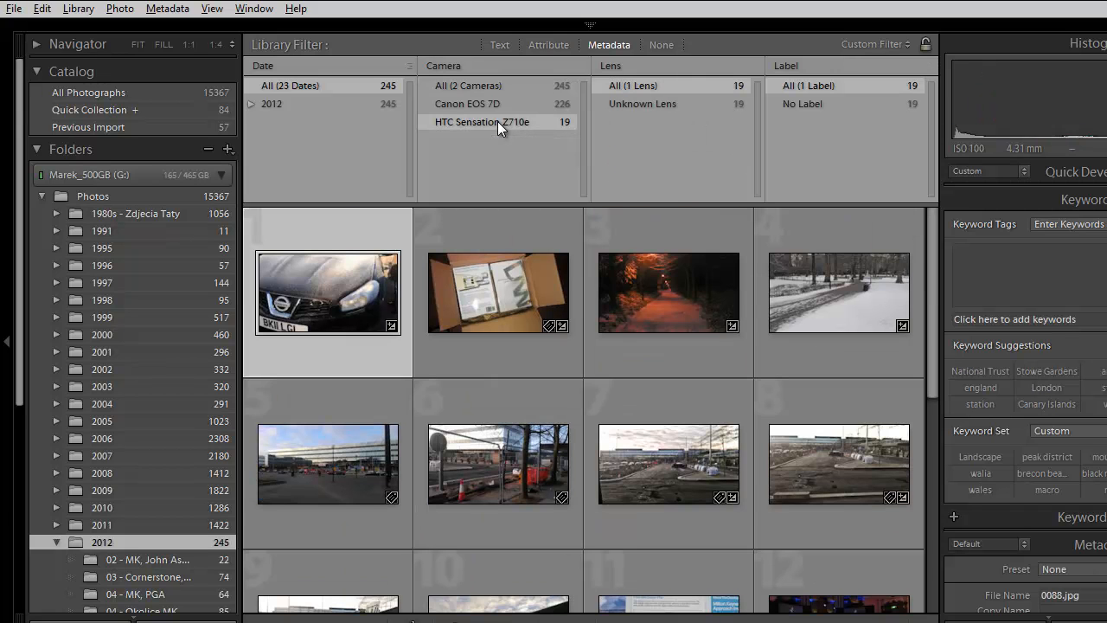
left_click(491, 105)
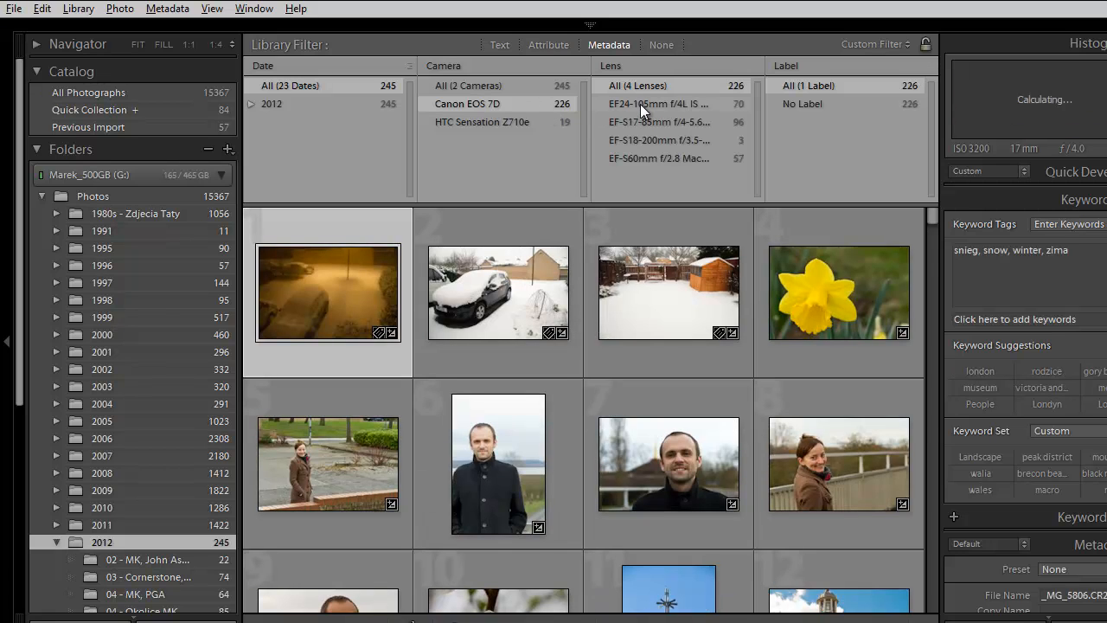
left_click(639, 104)
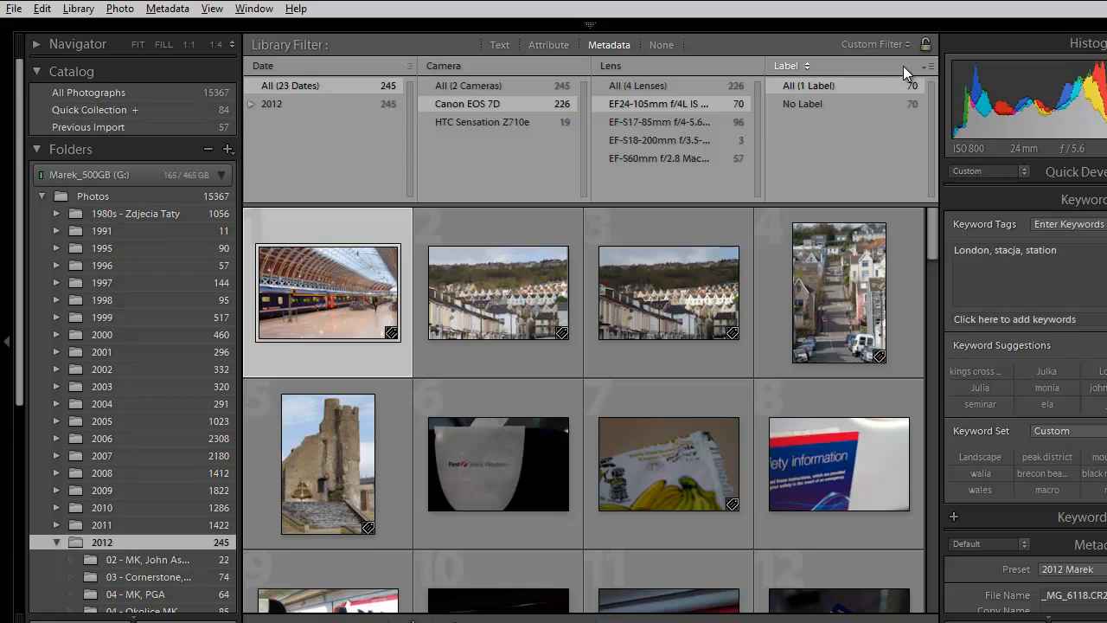
- Add a fifth column to the metadata filter after Label and set it to ISO Speed
left_click(926, 65)
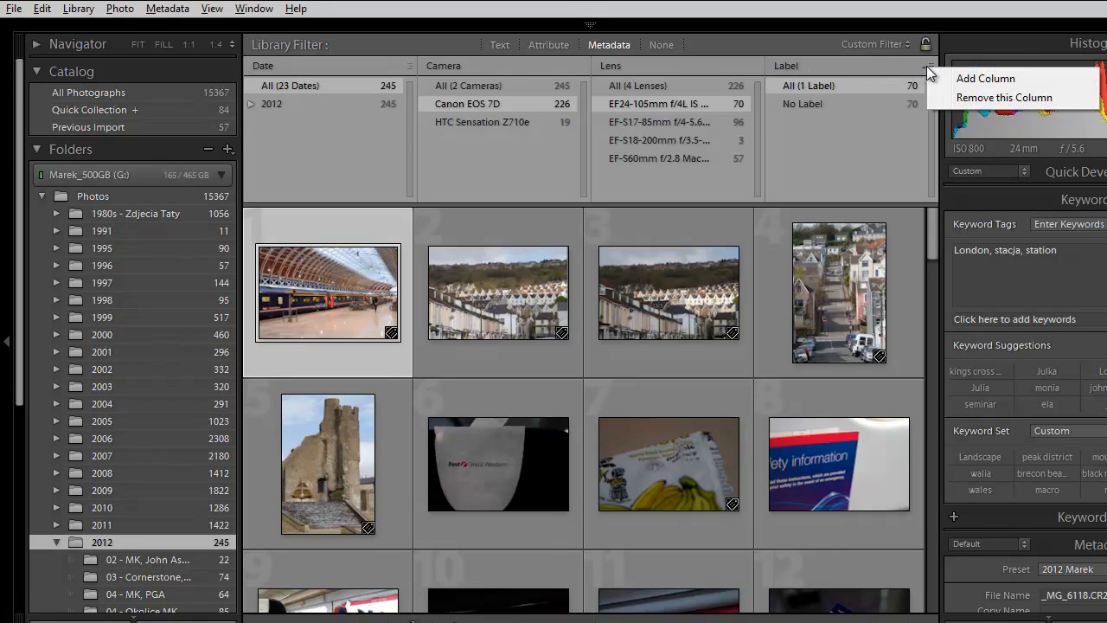
left_click(965, 79)
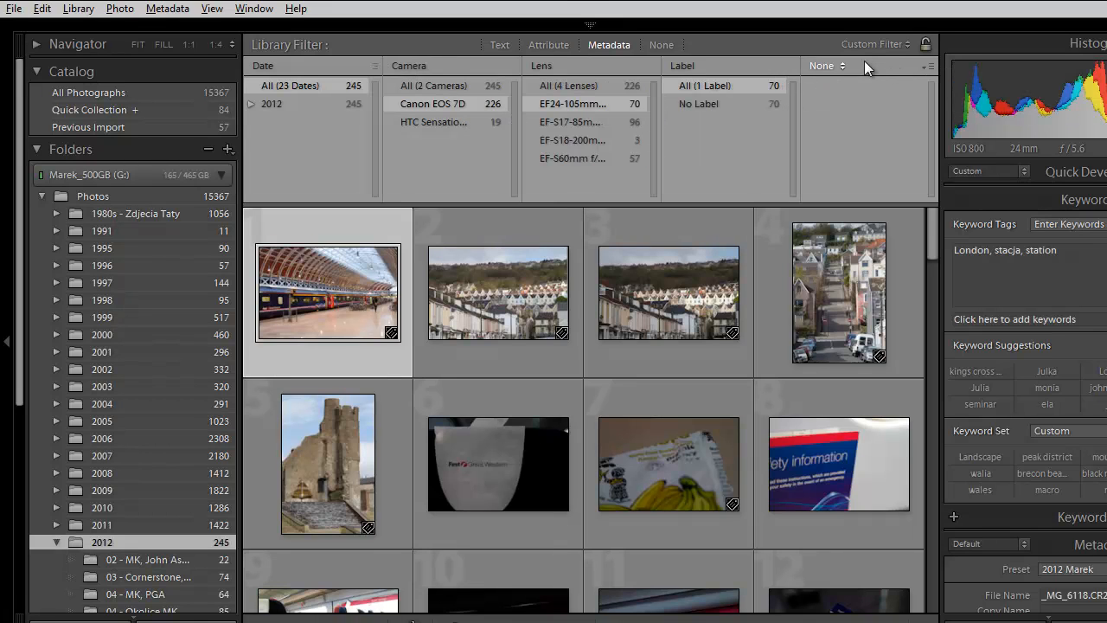
left_click(839, 68)
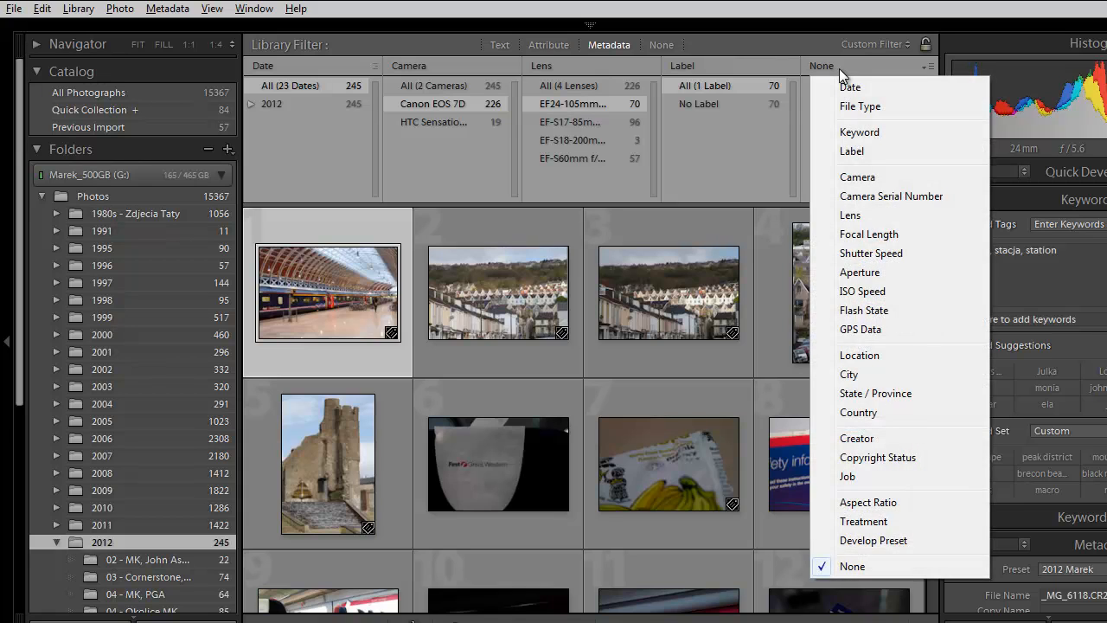
left_click(871, 289)
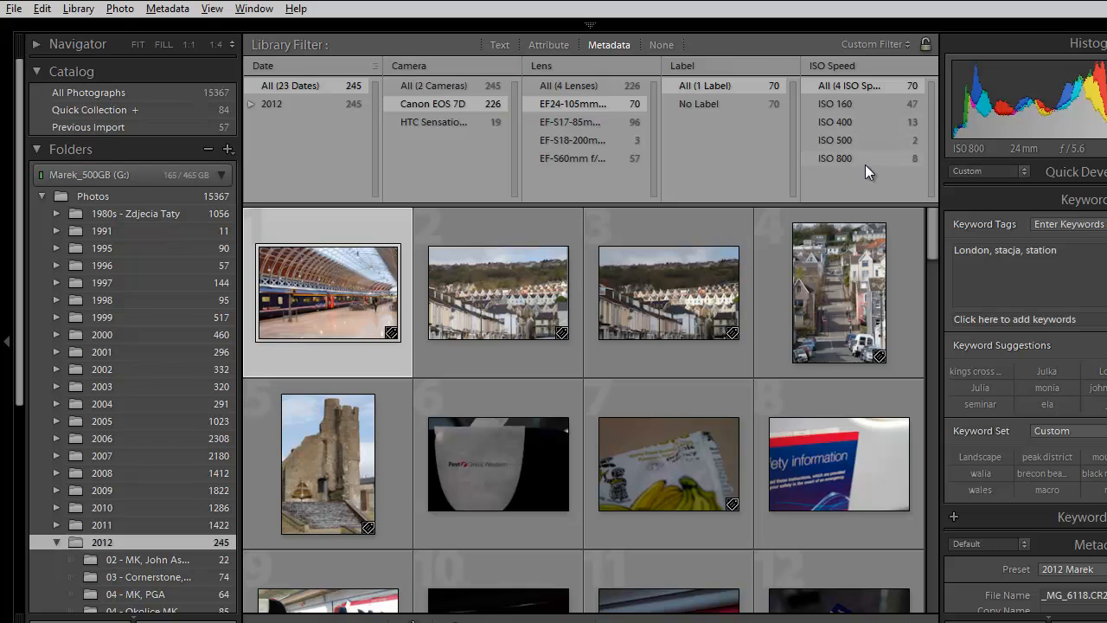
- Filter the EF24-105mm photos by ISO 800, ISO 500 and ISO 400 in turn, ending with ISO 160
left_click(859, 158)
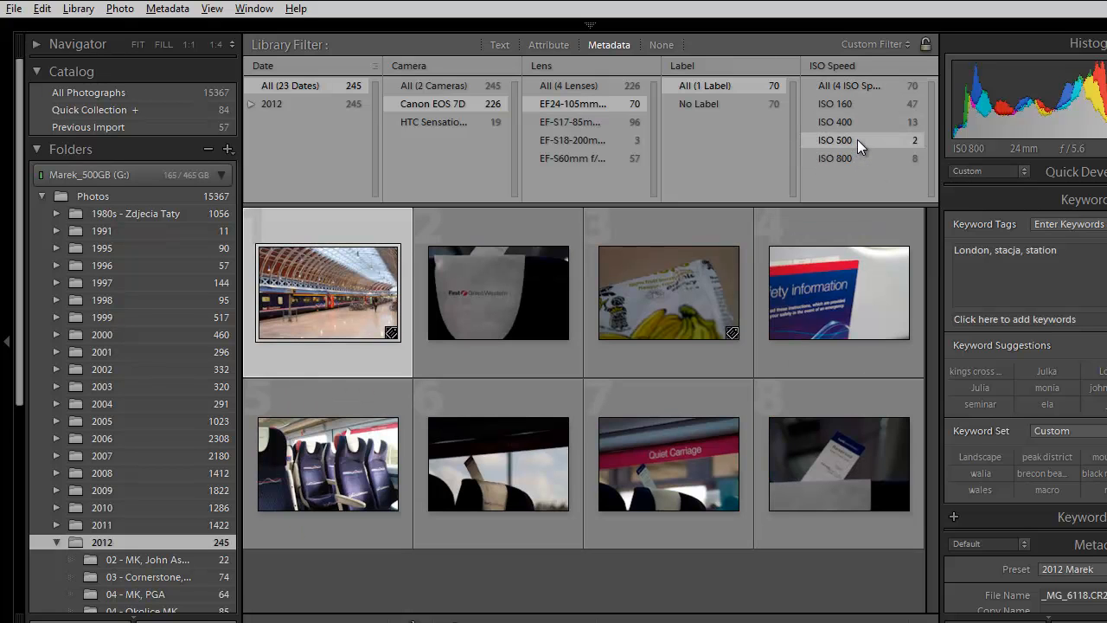
left_click(857, 139)
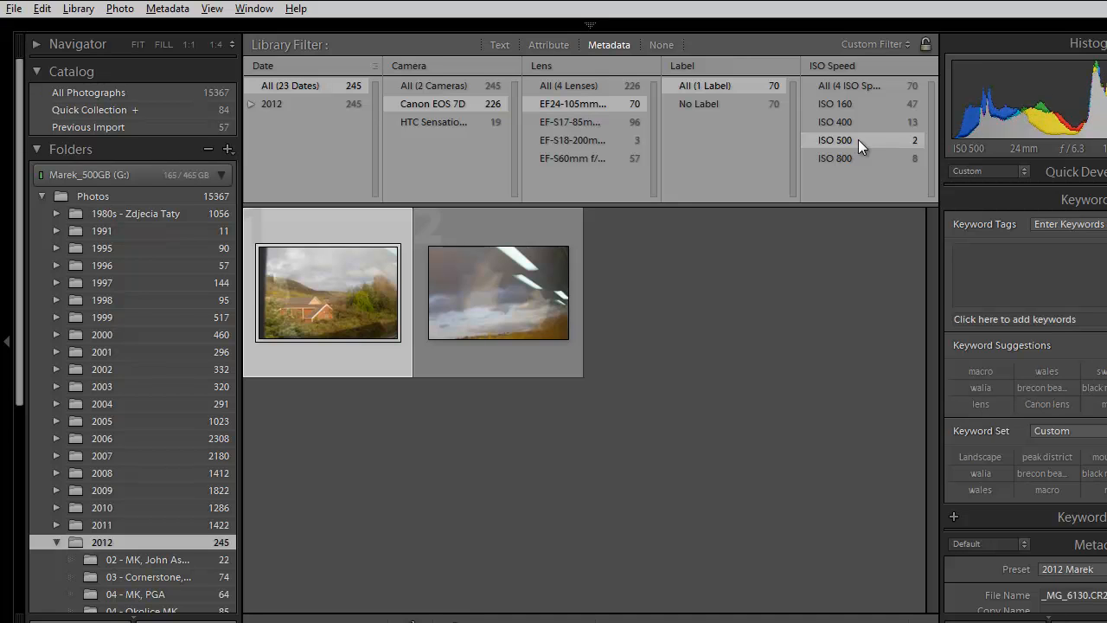
left_click(860, 122)
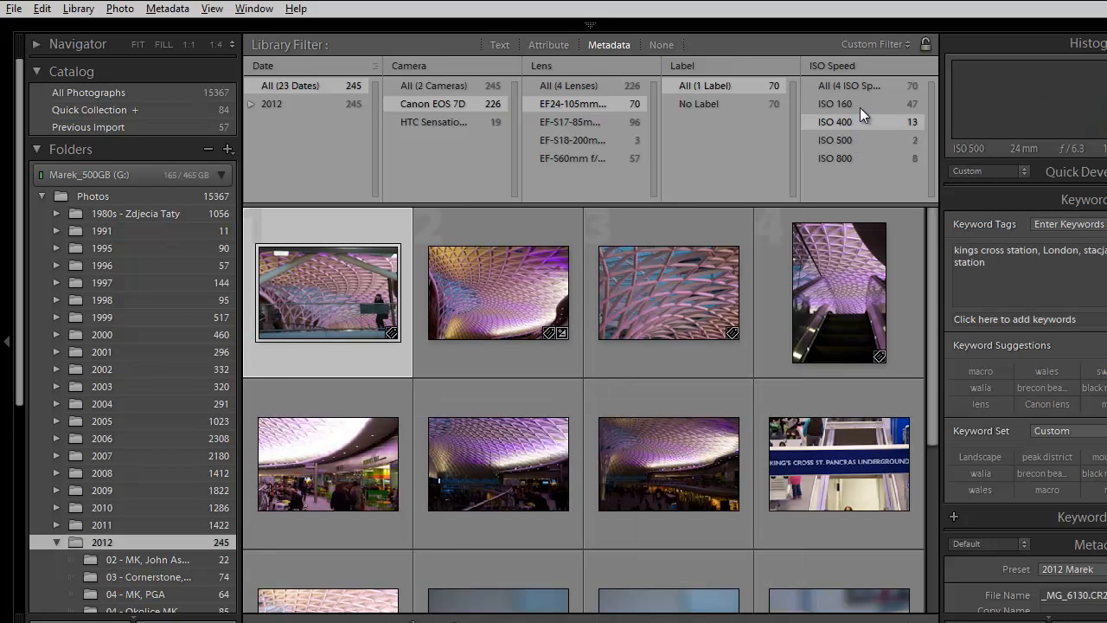
left_click(860, 102)
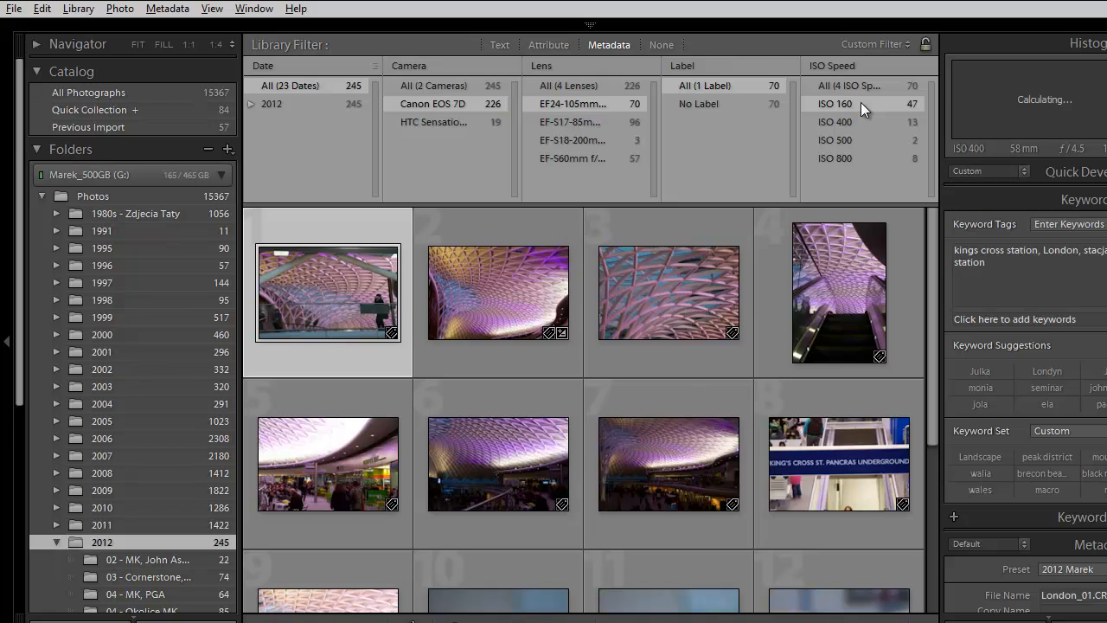